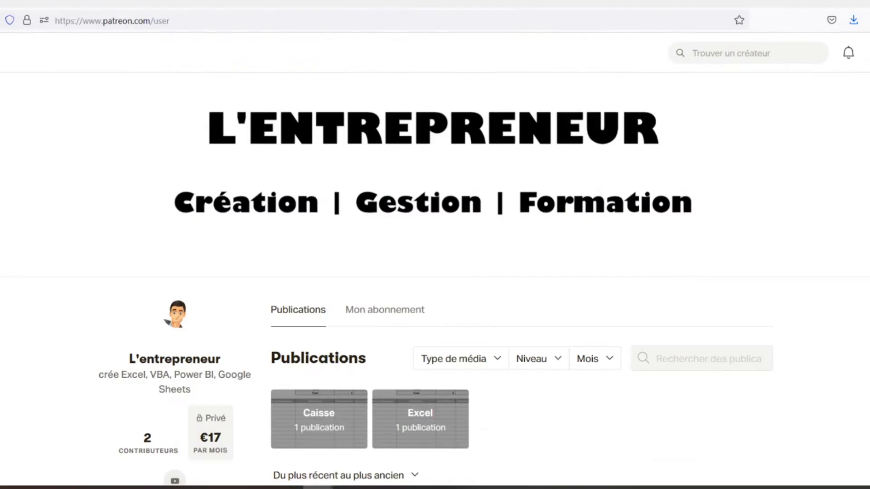
Look through the Patreon creator page's publications down to the Feuilles de caisse post with the caisse.xlsx attachment
{"action": "scroll", "coordinate": [435, 290], "scroll_direction": "down", "scroll_amount": 3}
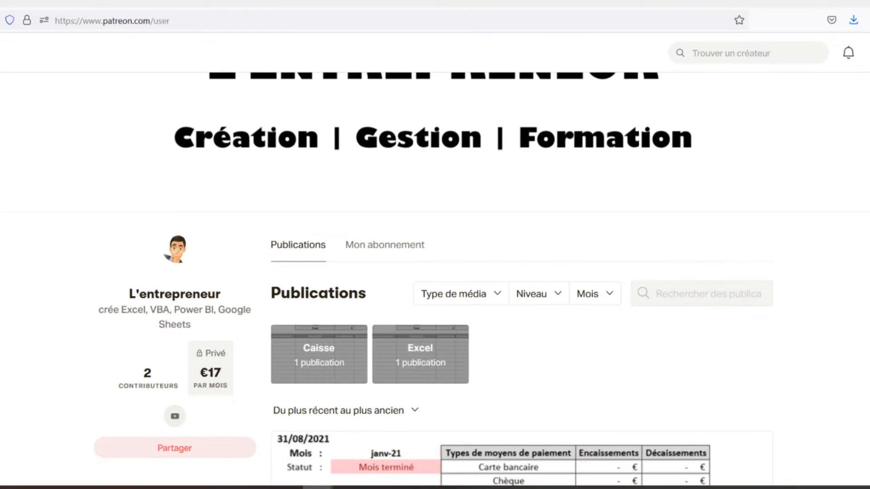
{"action": "scroll", "coordinate": [434, 289], "scroll_direction": "down", "scroll_amount": 3}
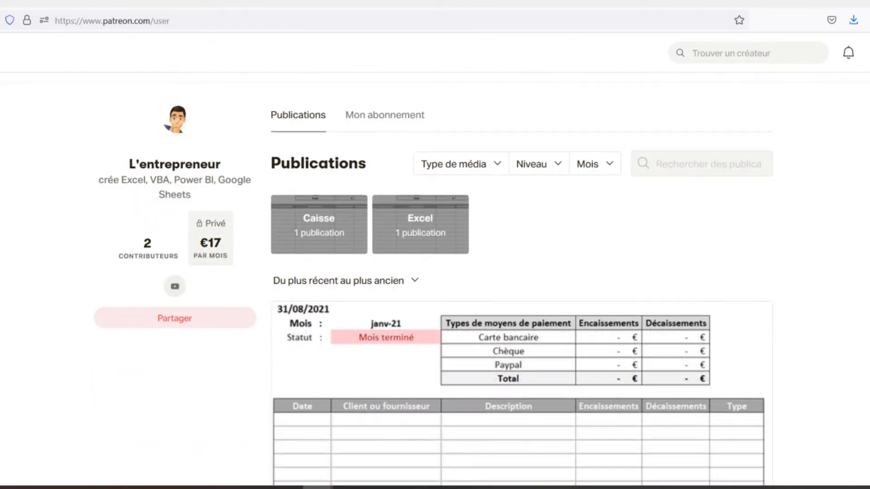
{"action": "scroll", "coordinate": [435, 290], "scroll_direction": "down", "scroll_amount": 2}
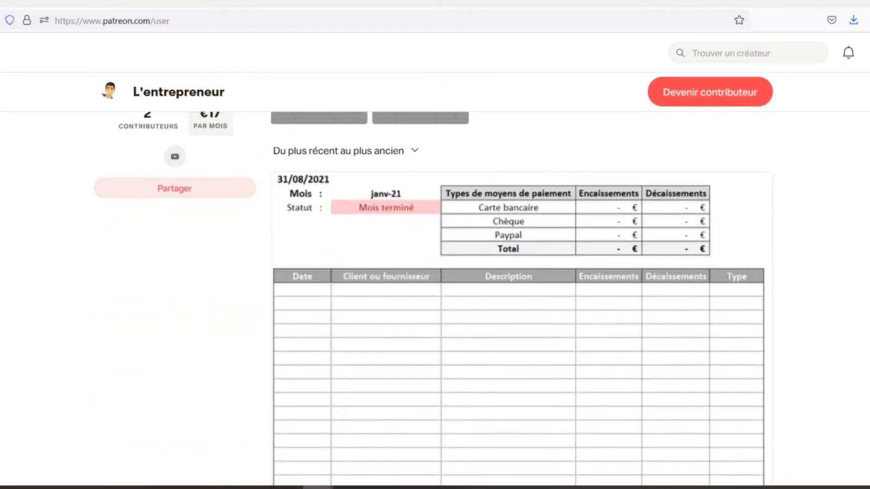
{"action": "scroll", "coordinate": [435, 290], "scroll_direction": "down", "scroll_amount": 2}
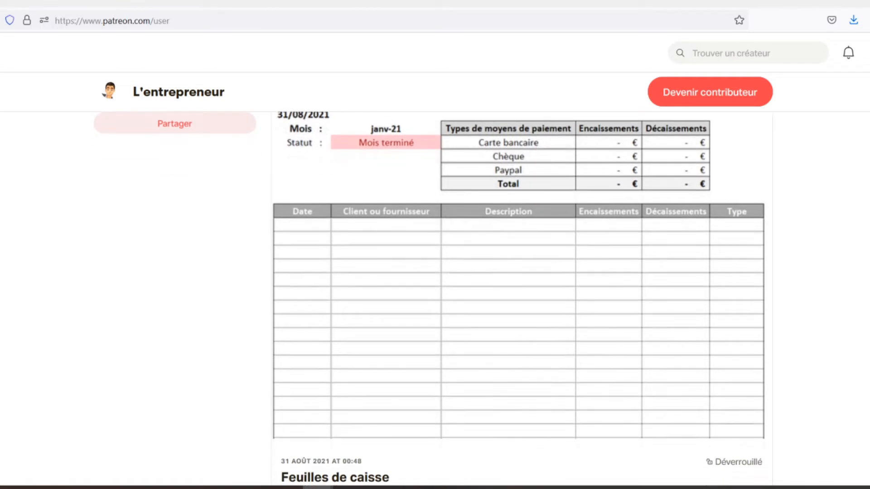
{"action": "scroll", "coordinate": [434, 289], "scroll_direction": "down", "scroll_amount": 2}
{"action": "scroll", "coordinate": [434, 290], "scroll_direction": "down", "scroll_amount": 2}
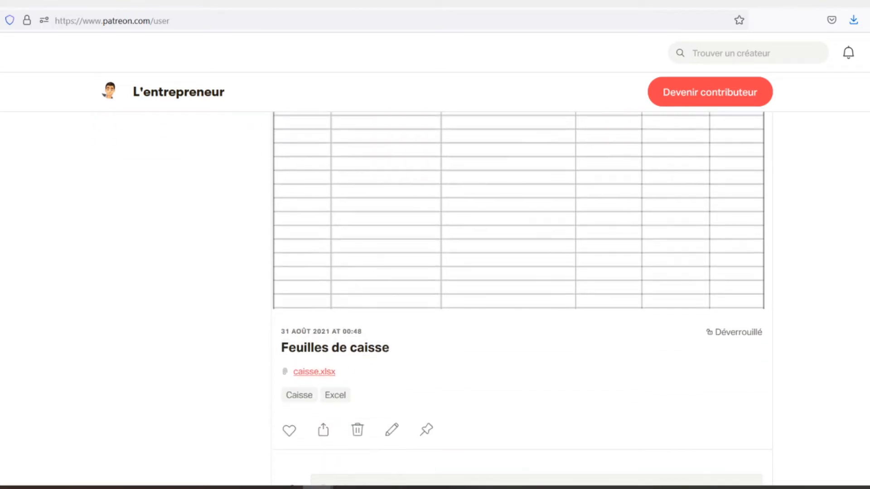
{"action": "scroll", "coordinate": [434, 290], "scroll_direction": "down", "scroll_amount": 2}
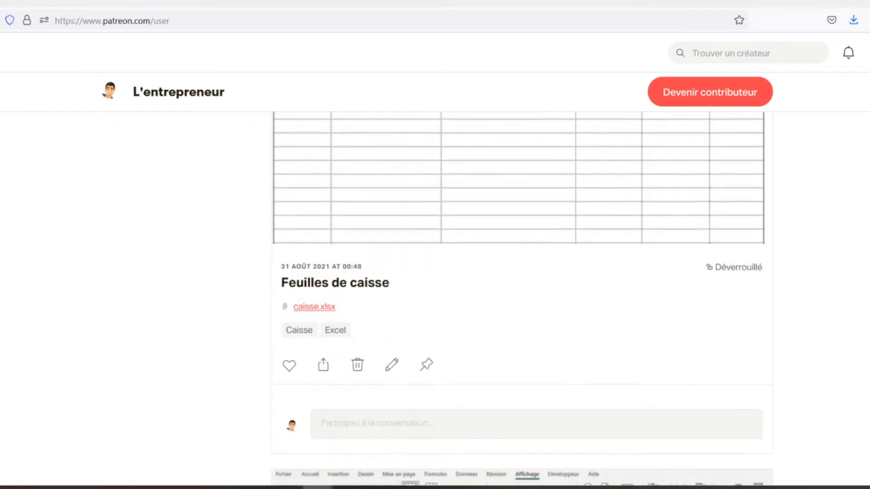
{"action": "scroll", "coordinate": [435, 290], "scroll_direction": "down", "scroll_amount": 2}
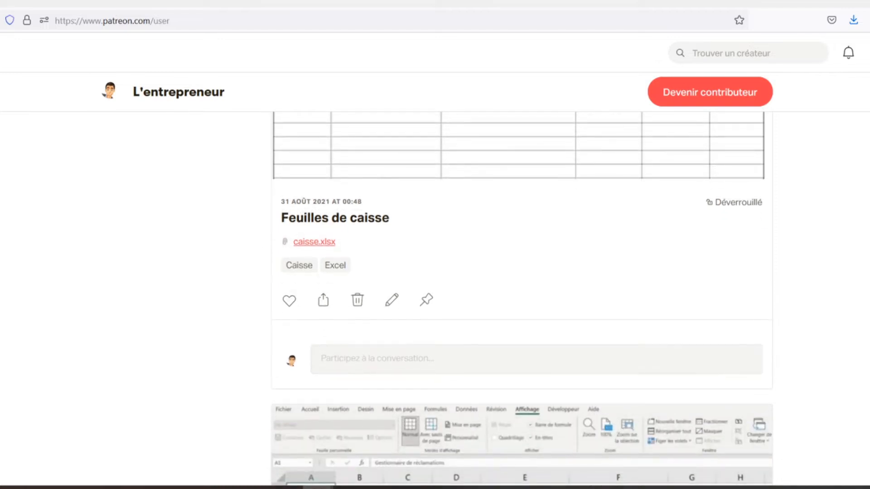
{"action": "scroll", "coordinate": [435, 289], "scroll_direction": "down", "scroll_amount": 2}
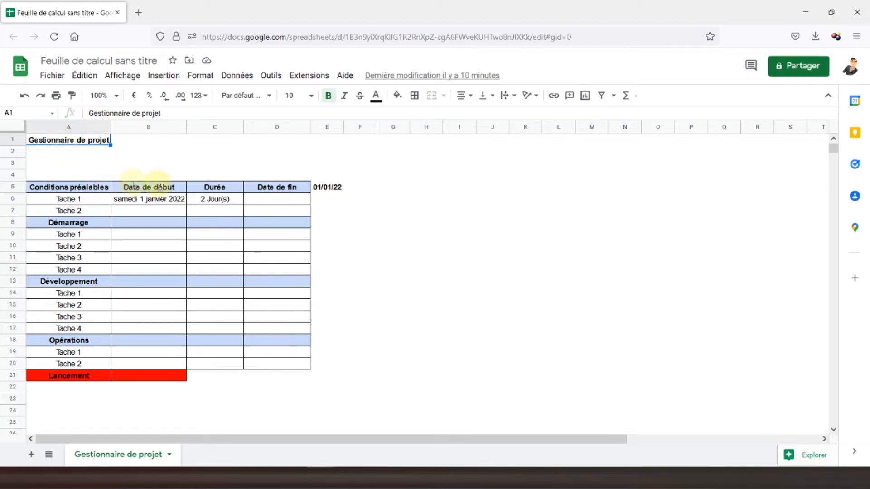
Enter the end-date formula =SI(A6="";"";SERIE.JOUR.OUVRE(B6;C6)) in cell D6 of the Gestionnaire de projet sheet in Google Sheets
{"action": "left_click", "coordinate": [268, 203]}
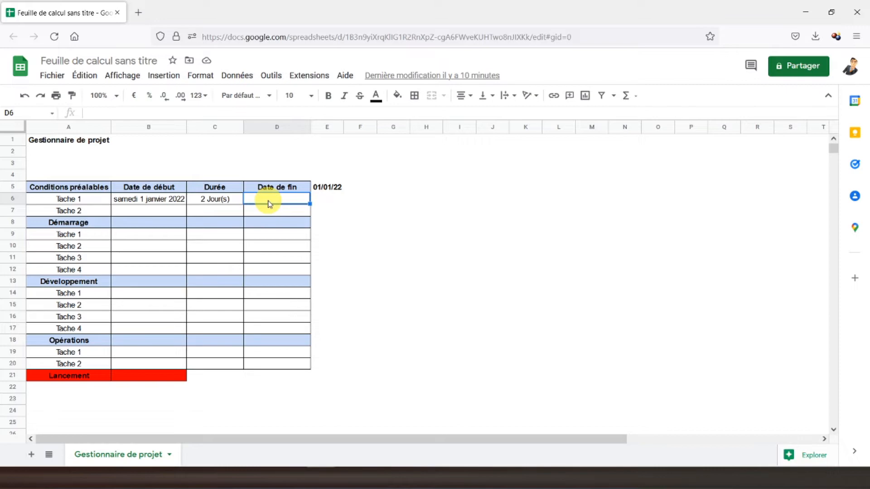
{"action": "type", "text": "=si"}
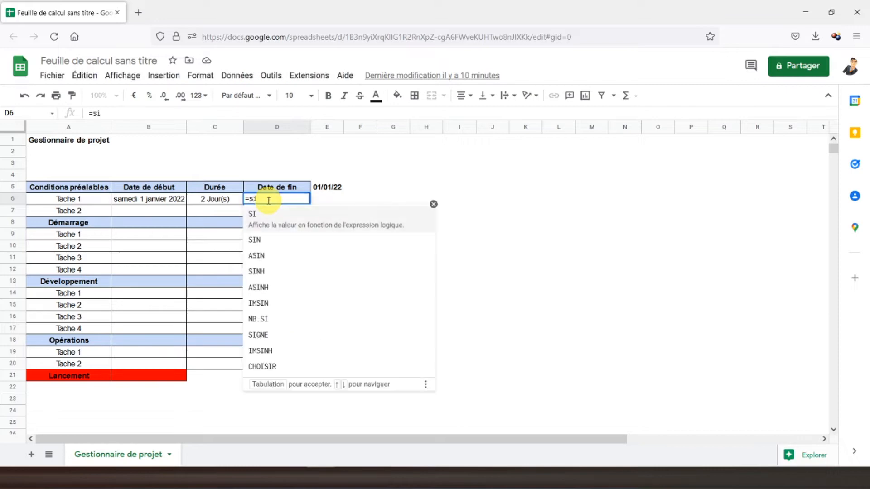
{"action": "type", "text": "("}
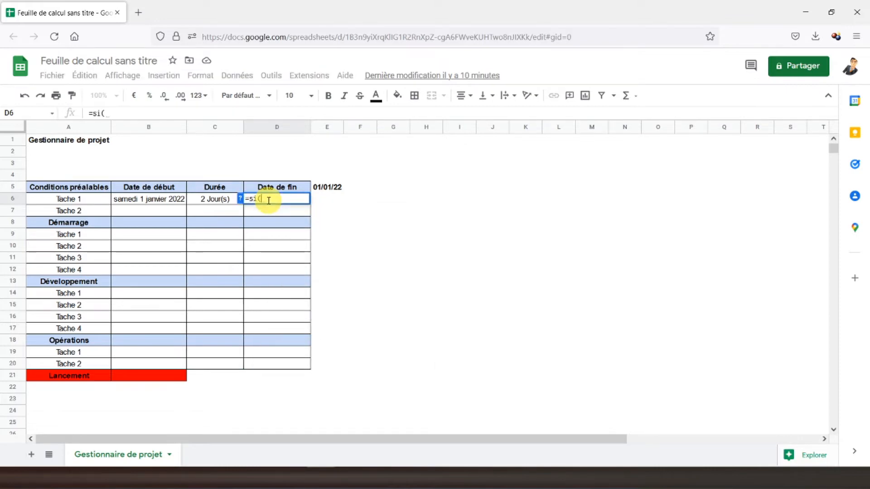
{"action": "left_click", "coordinate": [66, 201]}
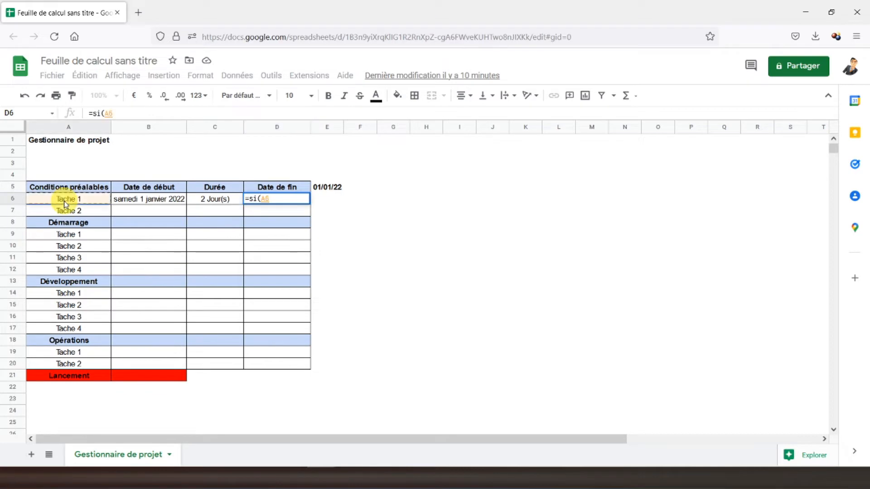
{"action": "type", "text": "=\"\""}
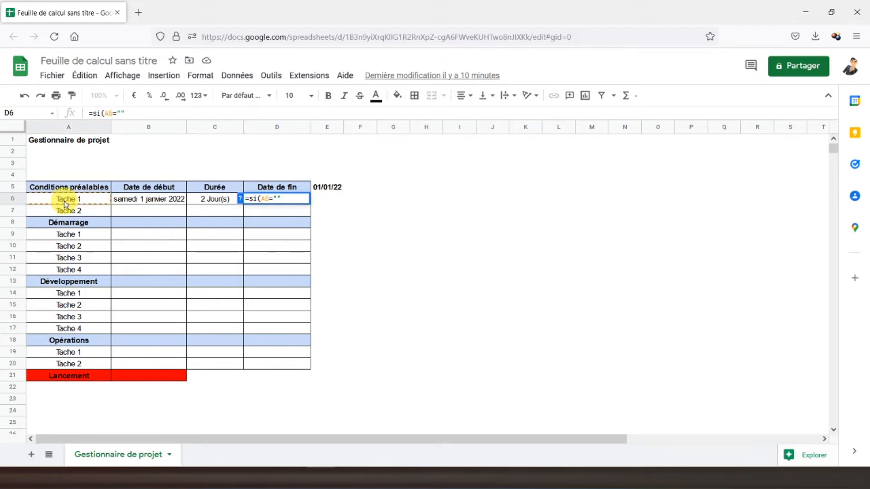
{"action": "type", "text": ";\"\""}
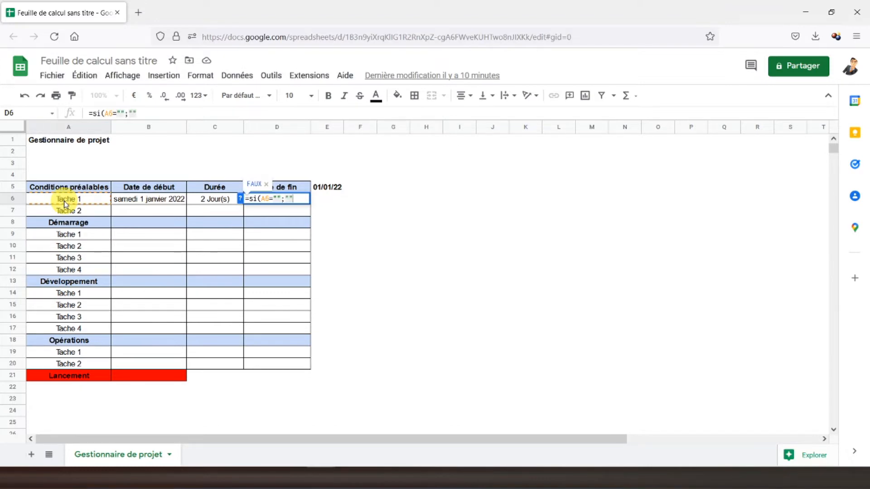
{"action": "type", "text": ";"}
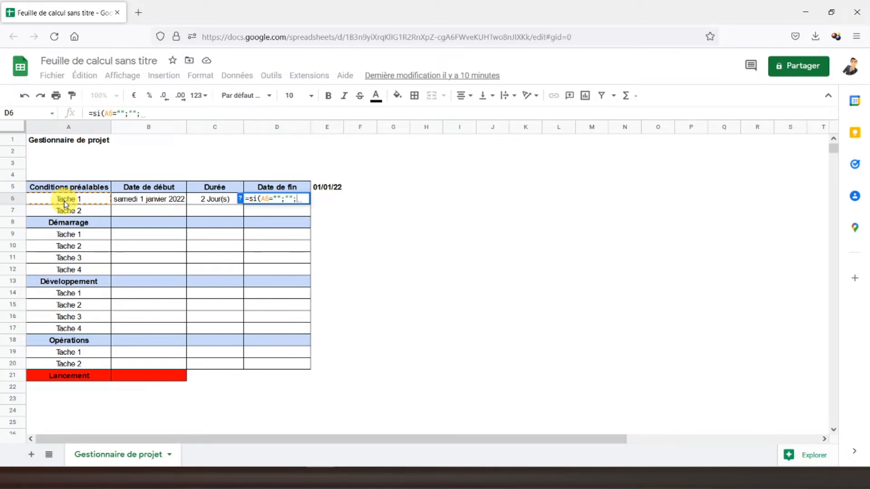
{"action": "type", "text": "serie"}
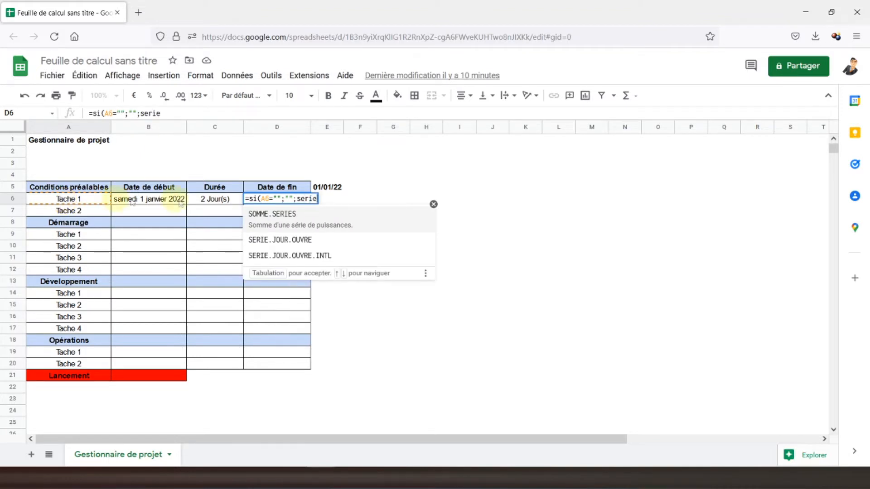
{"action": "left_click", "coordinate": [301, 236]}
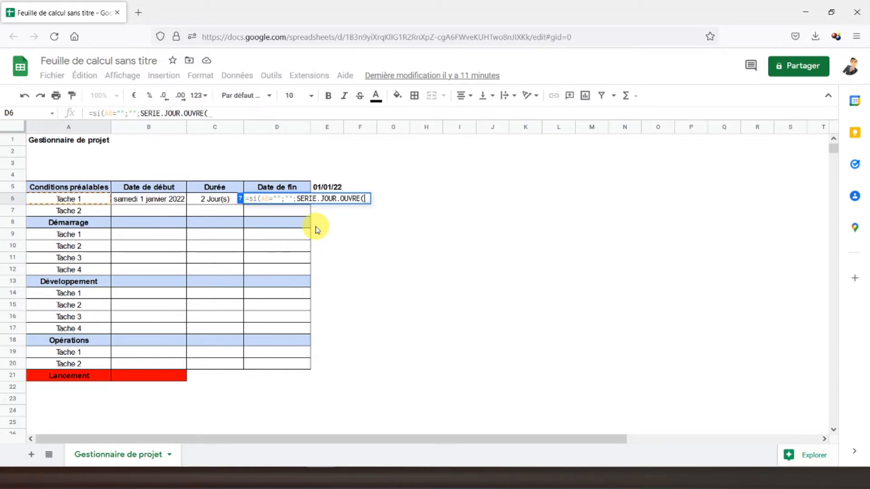
{"action": "left_click", "coordinate": [154, 202]}
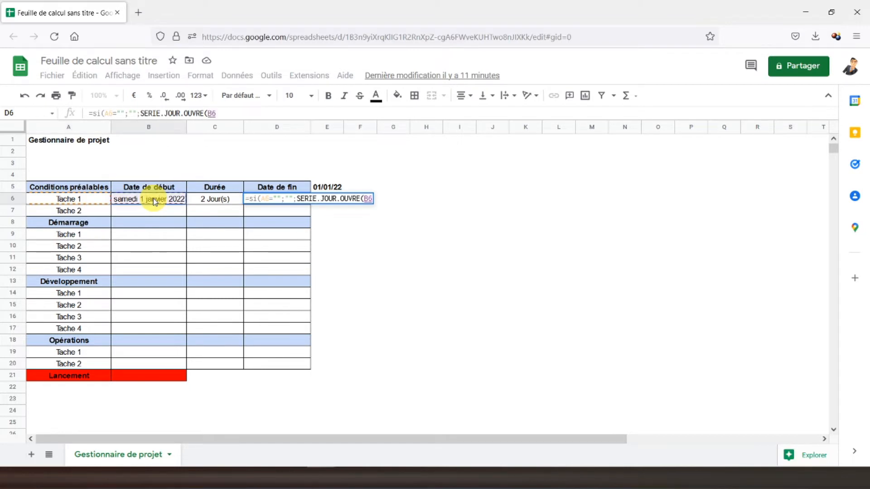
{"action": "type", "text": ";"}
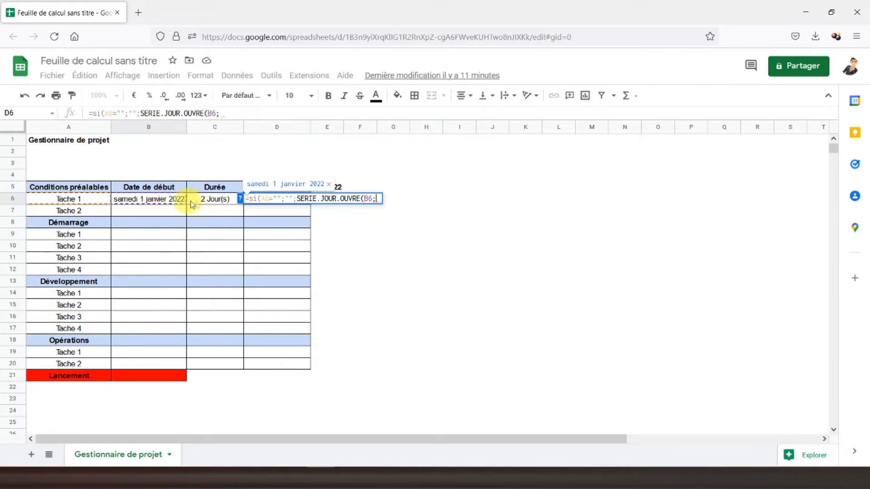
{"action": "left_click", "coordinate": [218, 202]}
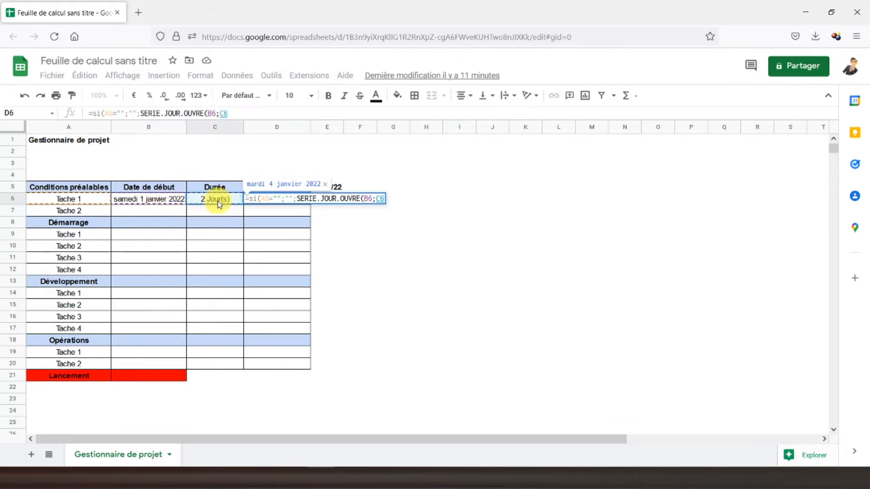
{"action": "type", "text": "))"}
{"action": "key", "text": "Return"}
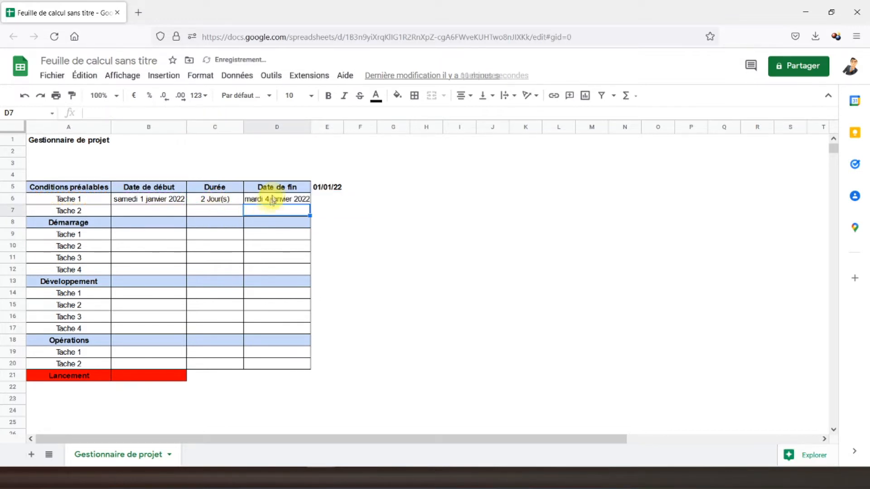
Widen column D slightly and copy D6's formula into the other task rows D7, D9:D12, D14:D17 and D19:D20
{"action": "left_click", "coordinate": [273, 199]}
{"action": "left_click_drag", "start_coordinate": [310, 130], "coordinate": [313, 130]}
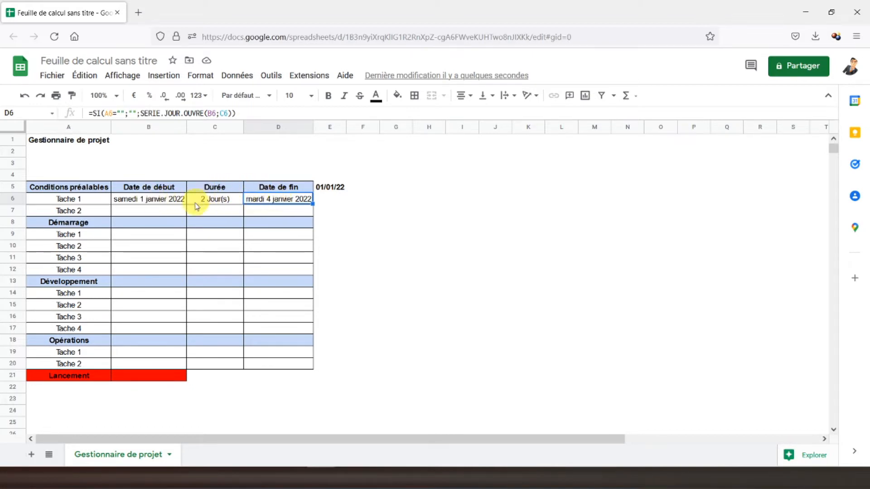
{"action": "left_click", "coordinate": [274, 212]}
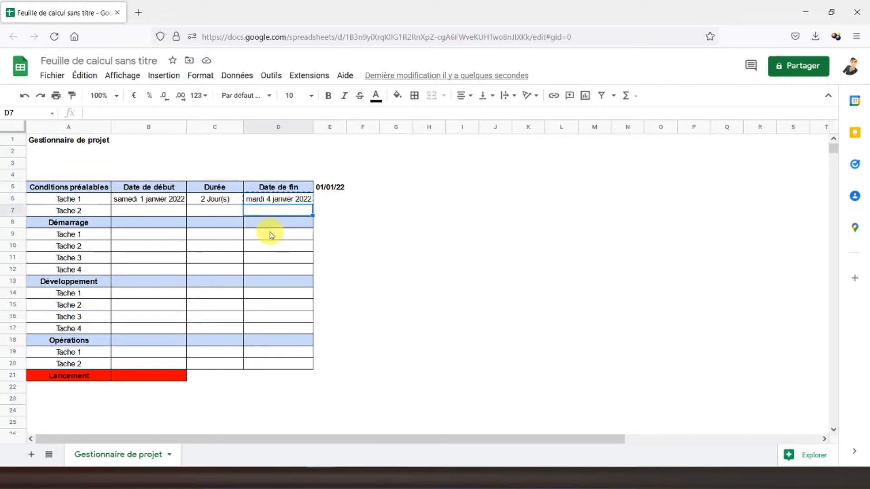
{"action": "left_click", "coordinate": [272, 233], "text": "ctrl"}
{"action": "left_click_drag", "start_coordinate": [271, 246], "coordinate": [272, 368]}
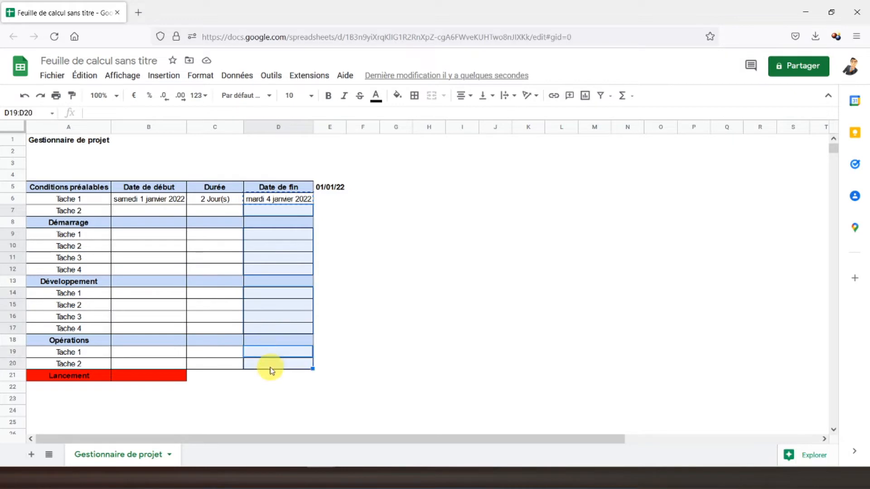
{"action": "key", "text": "ctrl+v"}
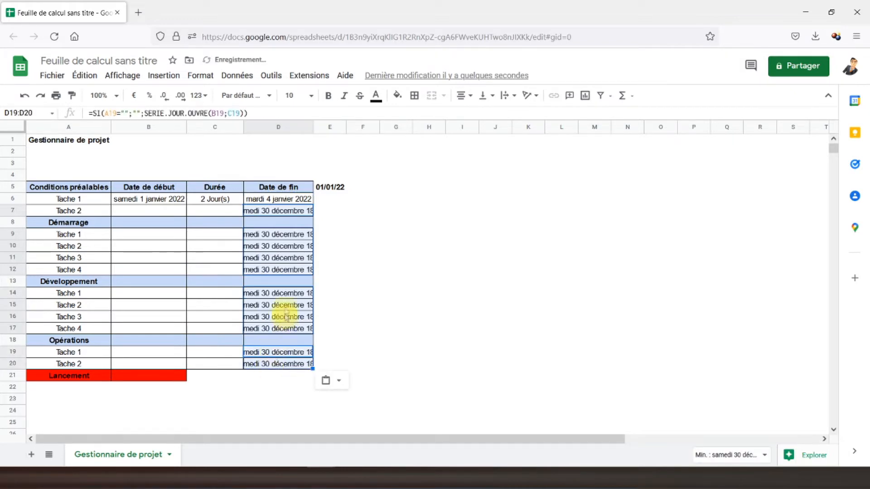
Fit column D's width to its contents and change the empty-cell test in D6's formula to B6=""
{"action": "left_click", "coordinate": [264, 211]}
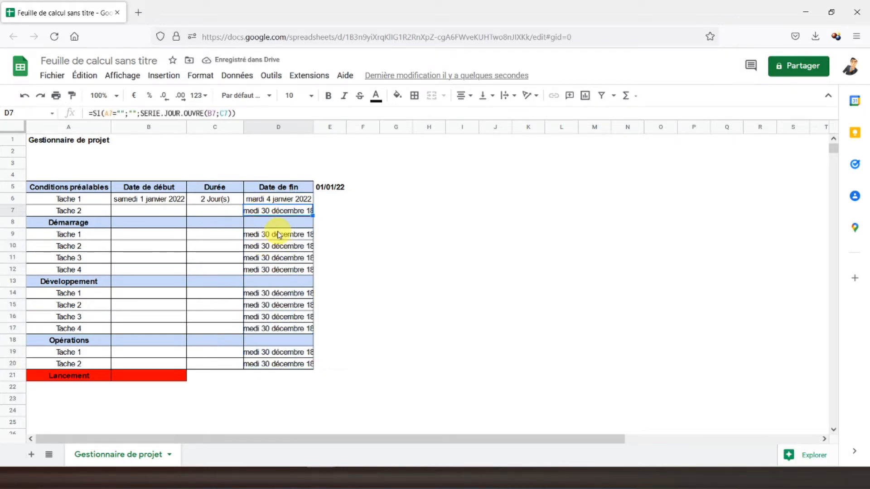
{"action": "double_click", "coordinate": [312, 133]}
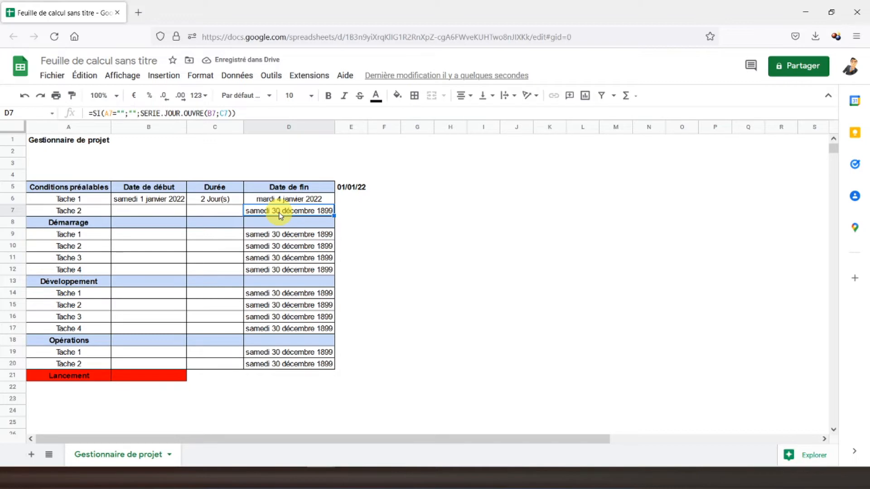
{"action": "left_click", "coordinate": [279, 199]}
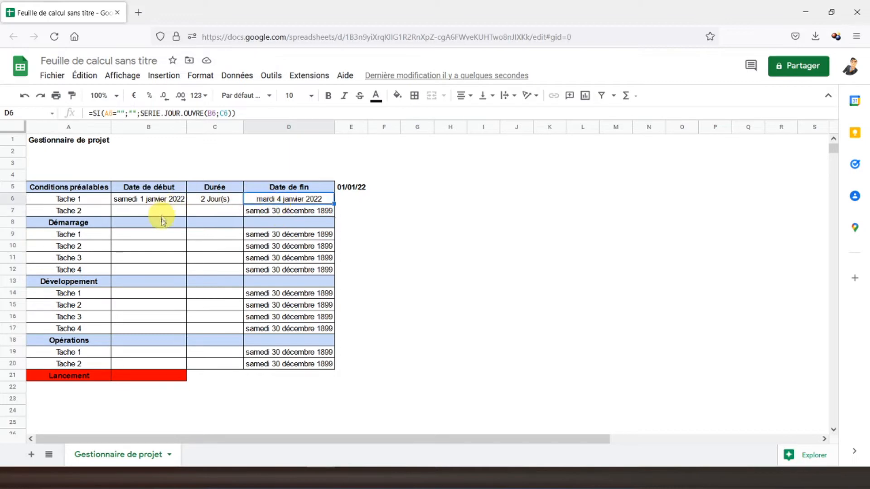
{"action": "left_click", "coordinate": [108, 113]}
{"action": "type", "text": "b6"}
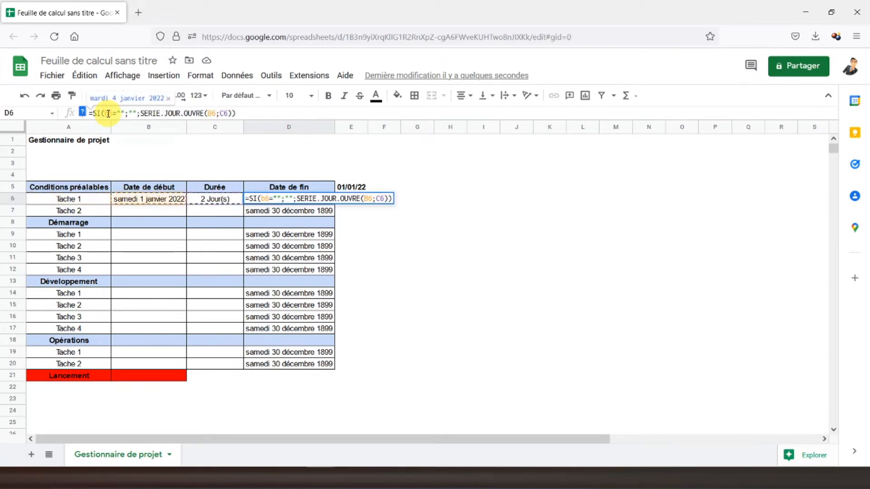
{"action": "key", "text": "Return"}
Replace the end-date formulas in D7, D9:D12, D14:D17 and D19:D20 with a copy of D6's formula
{"action": "left_click", "coordinate": [273, 199]}
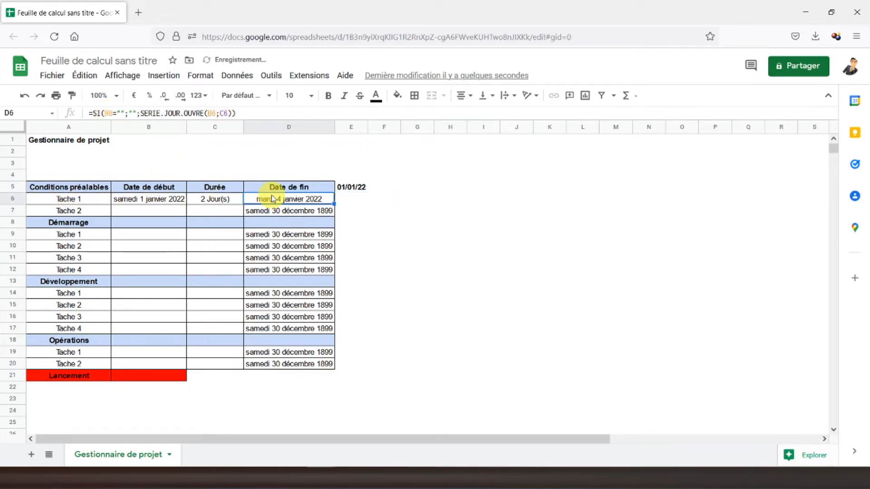
{"action": "key", "text": "ctrl+c"}
{"action": "left_click", "coordinate": [272, 211]}
{"action": "left_click_drag", "start_coordinate": [270, 234], "coordinate": [258, 327]}
{"action": "key", "text": "ctrl+v"}
{"action": "left_click", "coordinate": [263, 353]}
{"action": "left_click_drag", "start_coordinate": [264, 356], "coordinate": [261, 364]}
{"action": "key", "text": "ctrl+v"}
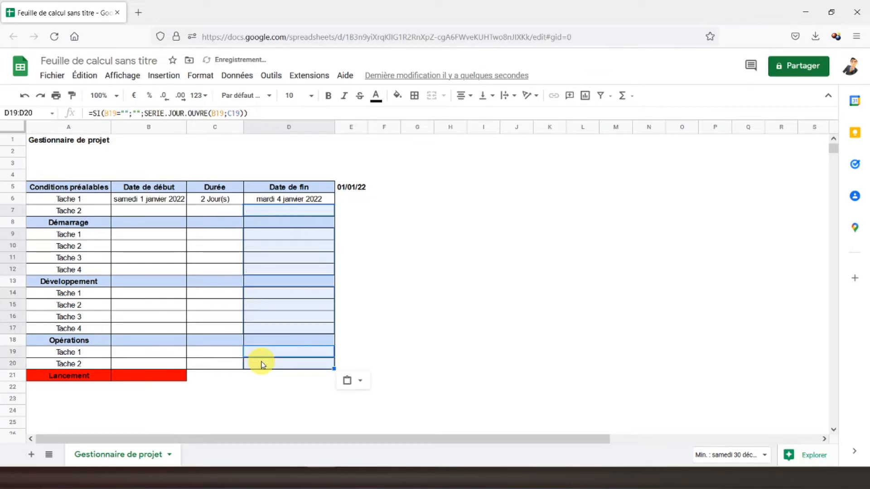
Give Tache 2 under Conditions préalables the start date 04/01/2022 and a duration of 1 day, and check its end date
{"action": "left_click", "coordinate": [131, 213]}
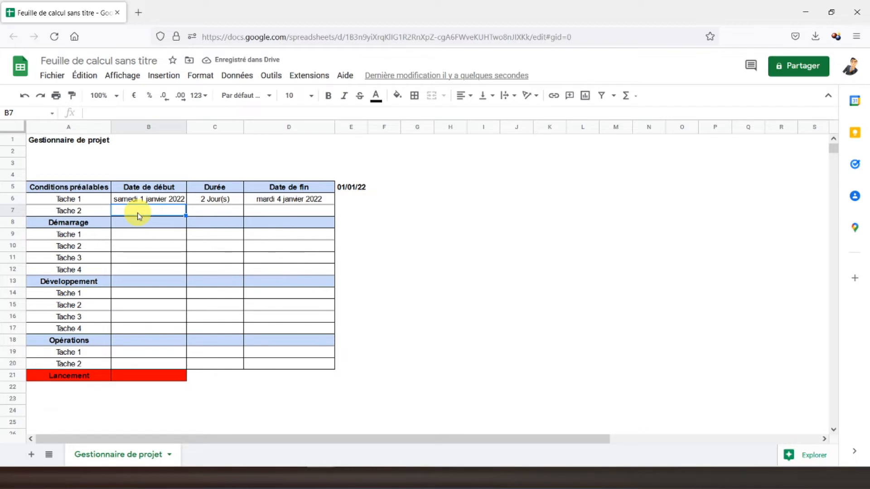
{"action": "type", "text": "04/0"}
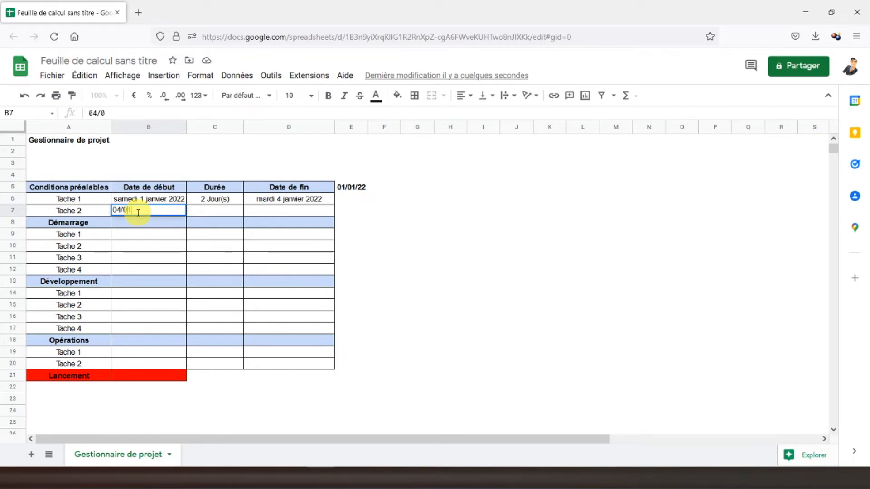
{"action": "type", "text": "1/2022"}
{"action": "key", "text": "Tab"}
{"action": "type", "text": "1"}
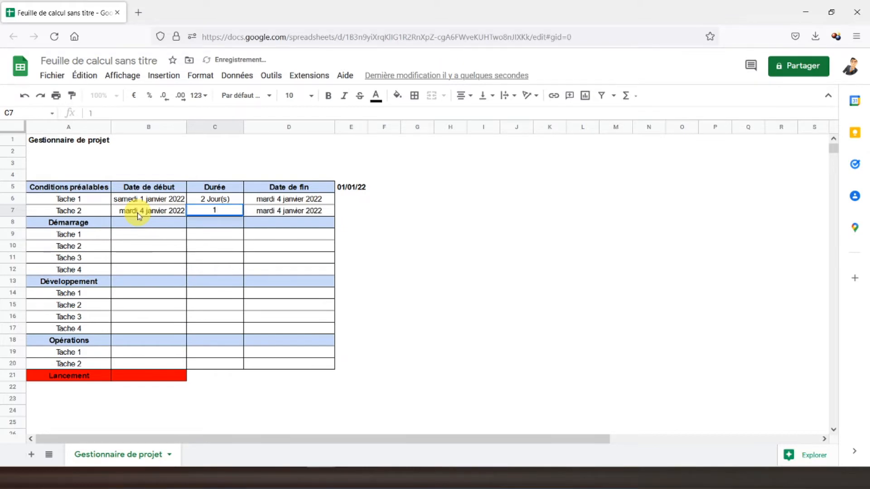
{"action": "key", "text": "Return"}
{"action": "left_click", "coordinate": [288, 214]}
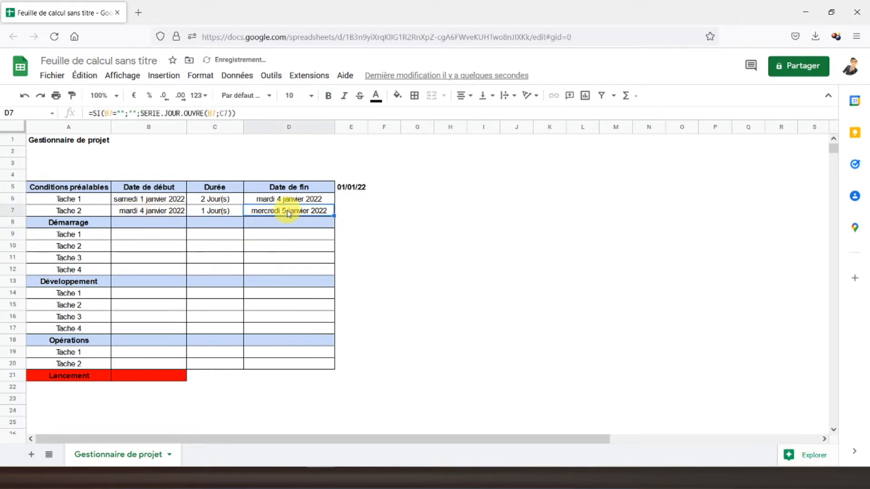
Calculate the Lancement date in B21 as one working day after the latest end date with =SERIE.JOUR.OUVRE(max(D:D);1)
{"action": "left_click", "coordinate": [258, 237]}
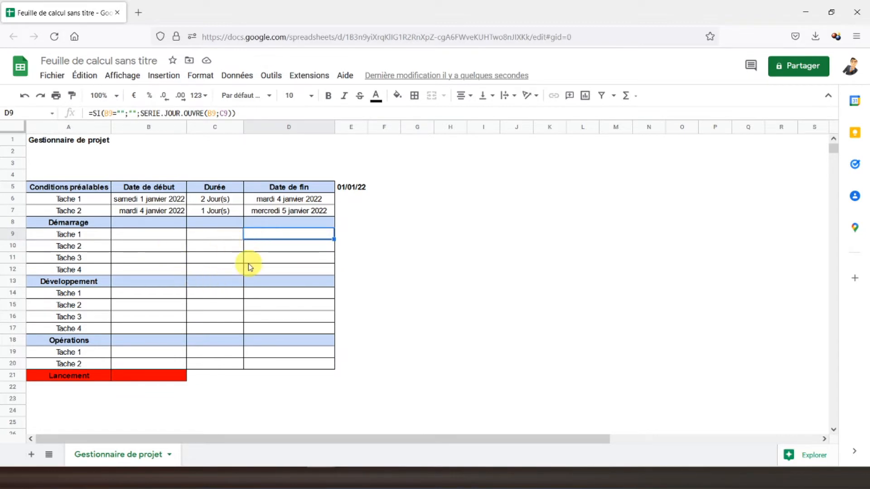
{"action": "left_click", "coordinate": [81, 378]}
{"action": "left_click", "coordinate": [137, 378]}
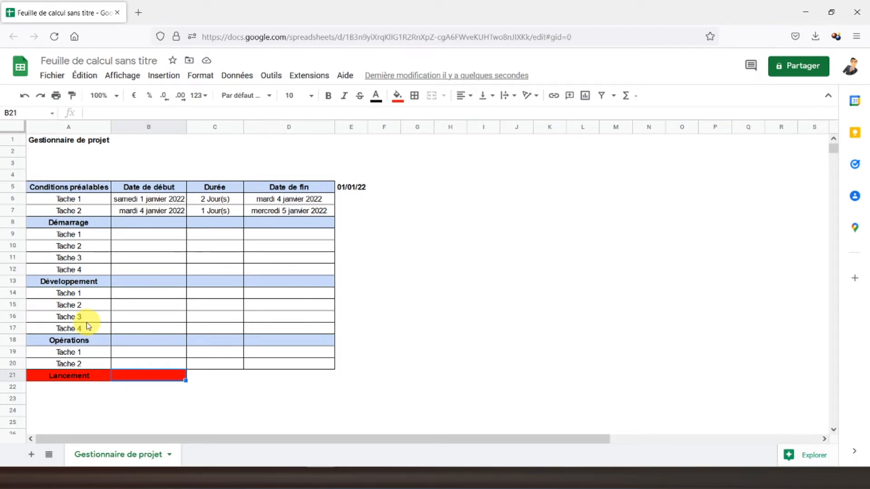
{"action": "type", "text": "=se"}
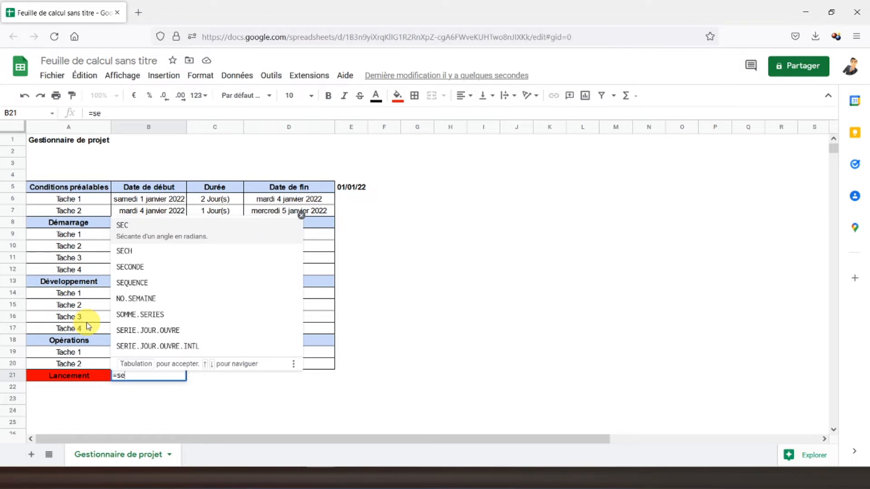
{"action": "type", "text": "rie"}
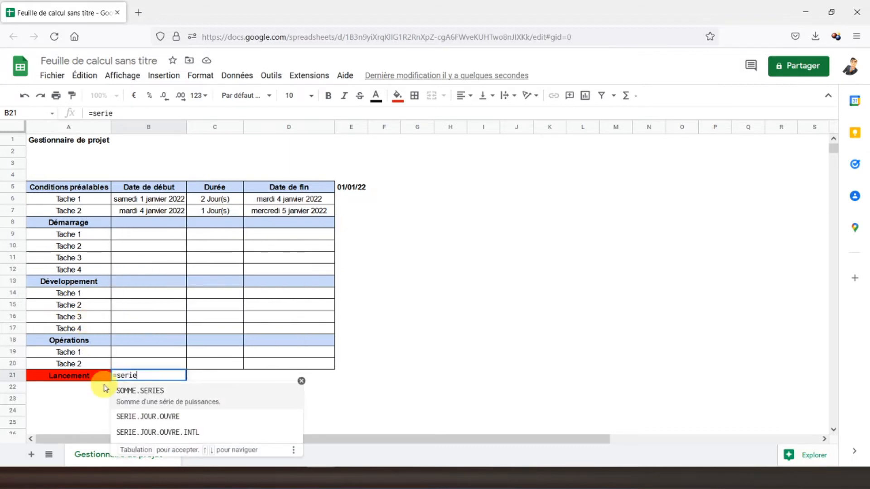
{"action": "left_click", "coordinate": [171, 419]}
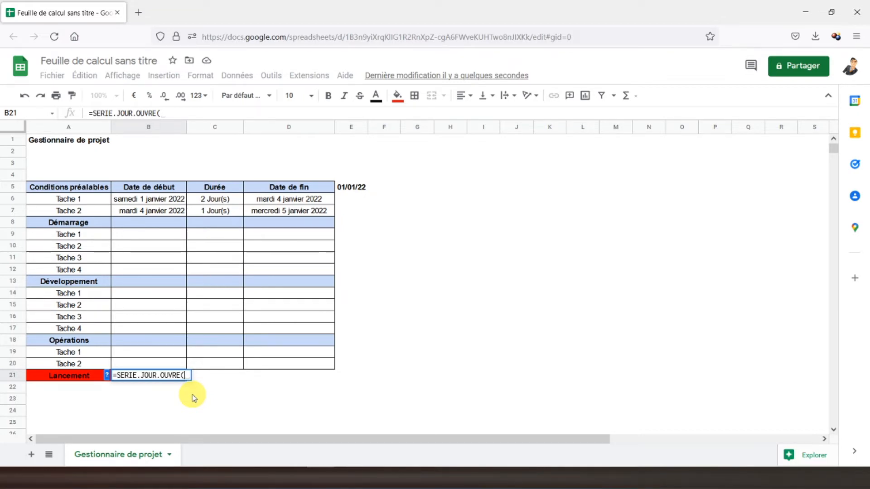
{"action": "type", "text": "max("}
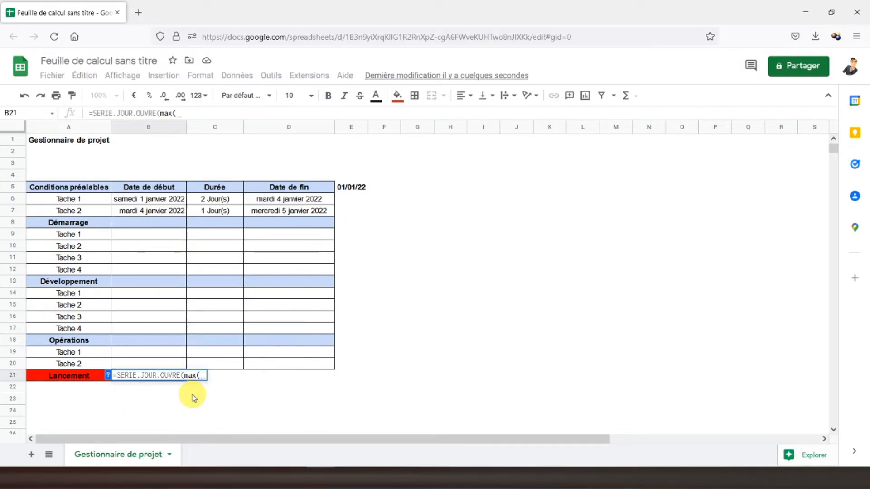
{"action": "left_click", "coordinate": [283, 130]}
{"action": "type", "text": ")"}
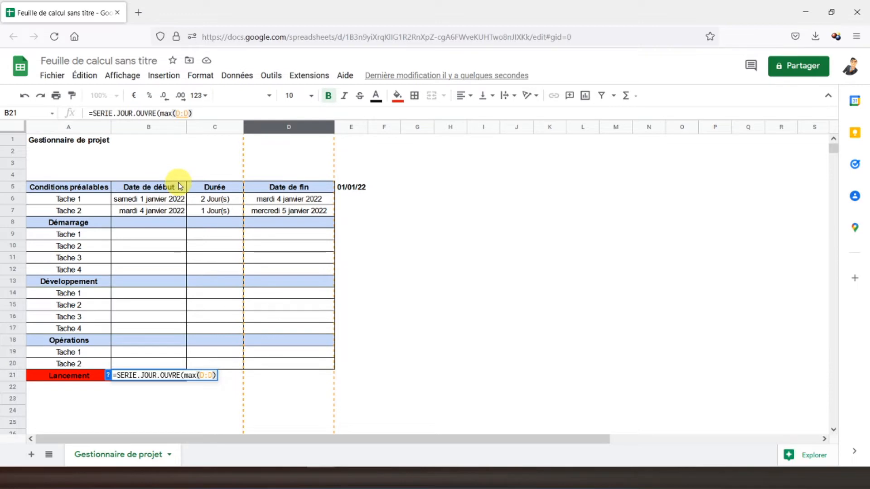
{"action": "type", "text": ";"}
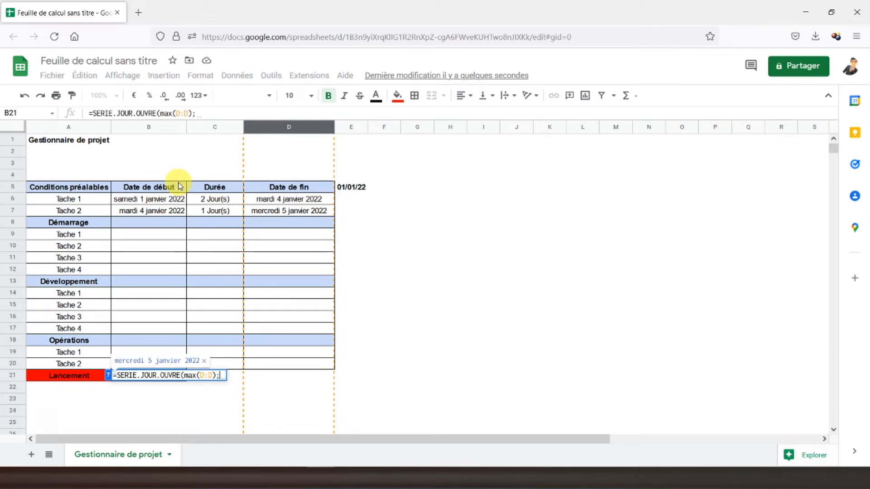
{"action": "type", "text": "1"}
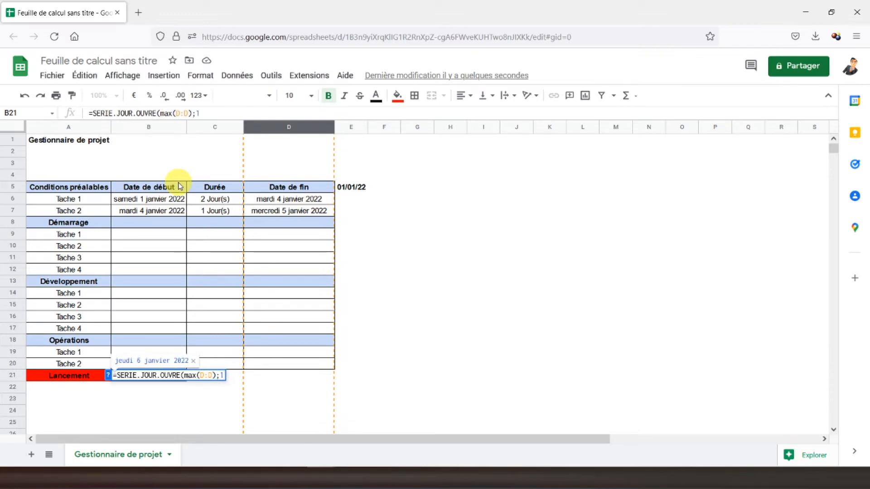
{"action": "type", "text": ")"}
{"action": "key", "text": "Return"}
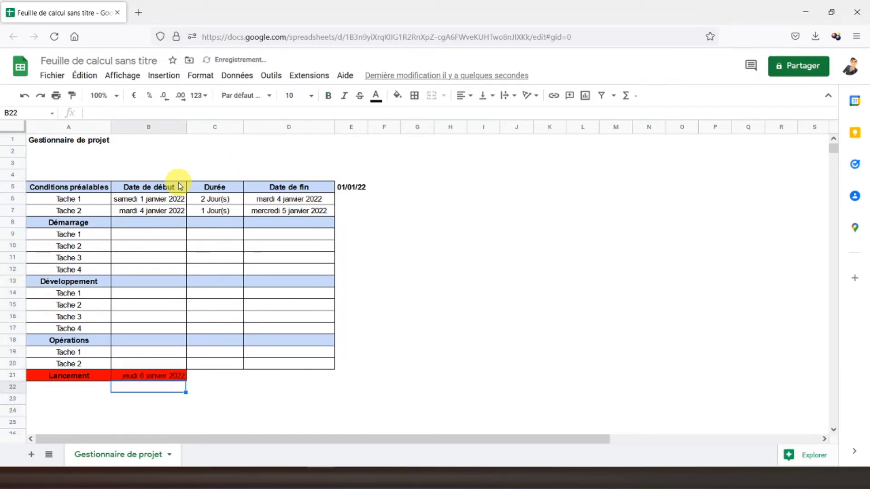
Center and bold the Lancement date in B21, and fit column B's width to its contents
{"action": "left_click", "coordinate": [145, 377]}
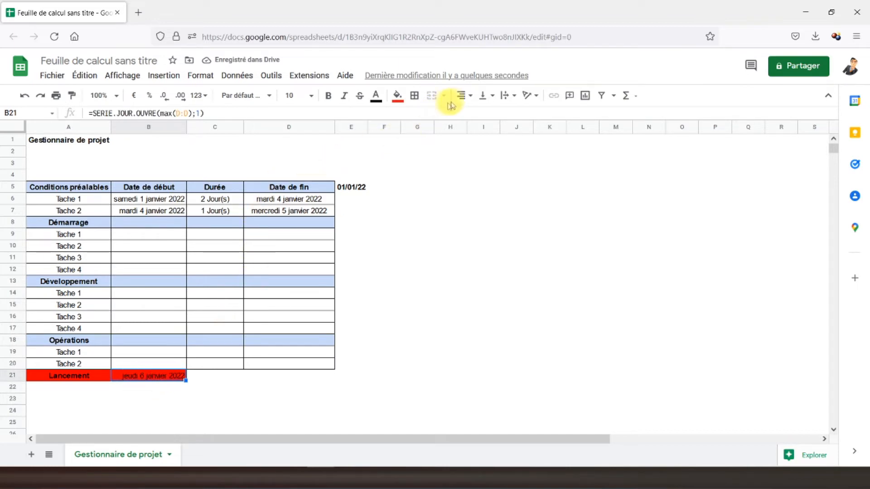
{"action": "left_click", "coordinate": [464, 96]}
{"action": "left_click", "coordinate": [475, 116]}
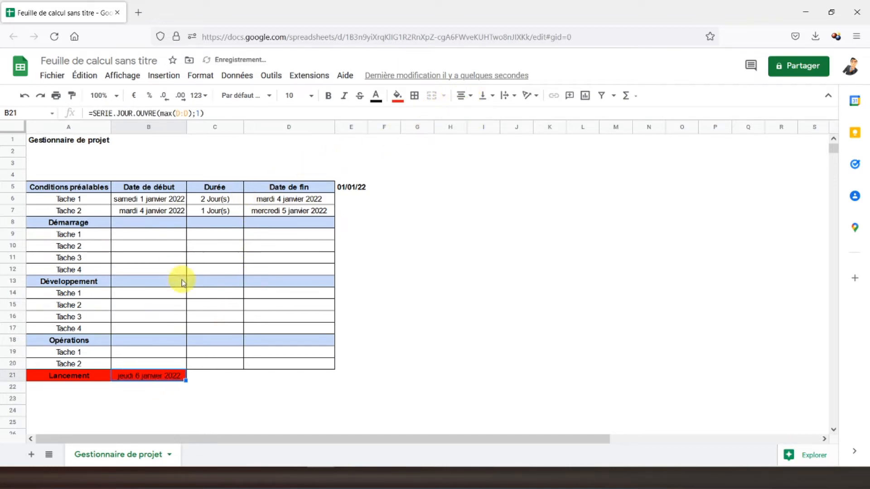
{"action": "left_click", "coordinate": [328, 96]}
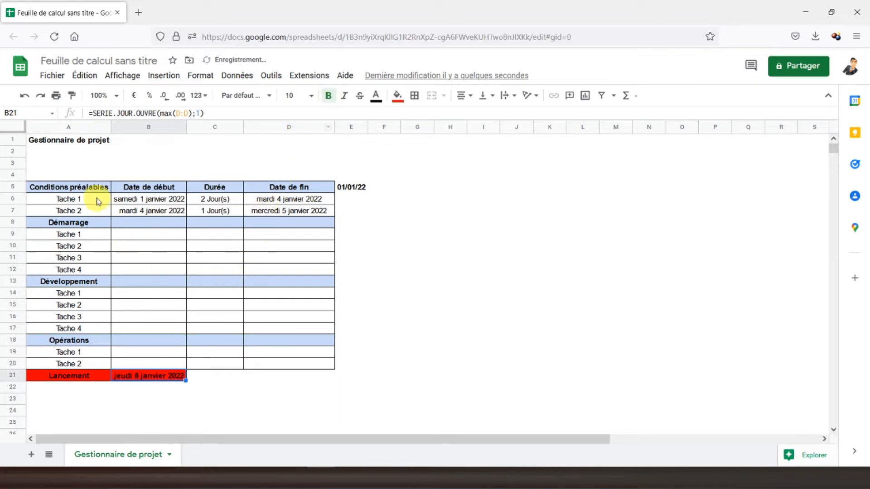
{"action": "double_click", "coordinate": [186, 127]}
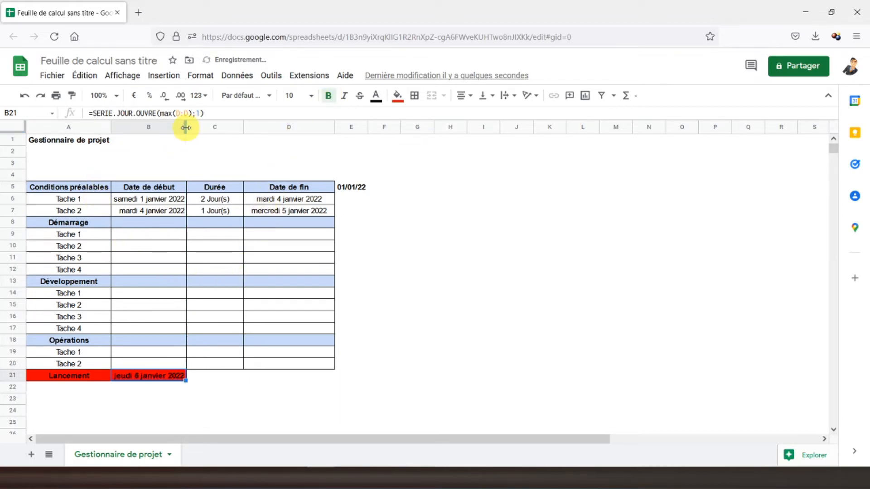
{"action": "left_click", "coordinate": [71, 141]}
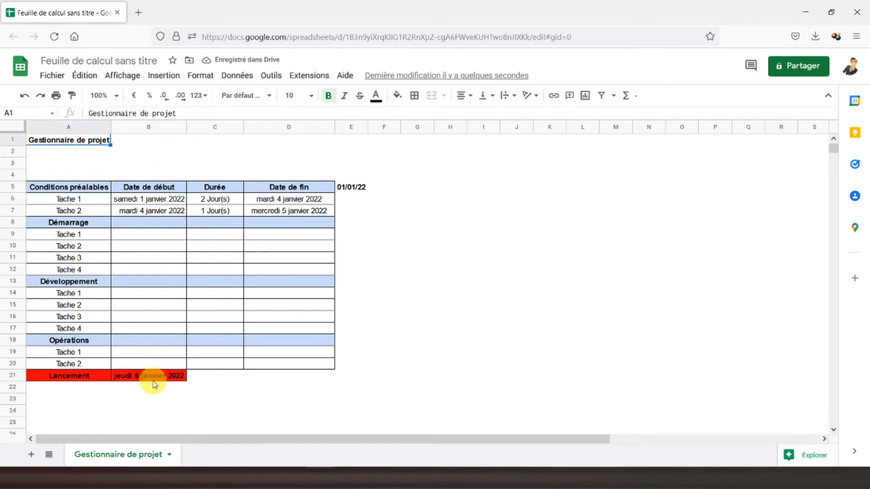
{"action": "left_click", "coordinate": [351, 187]}
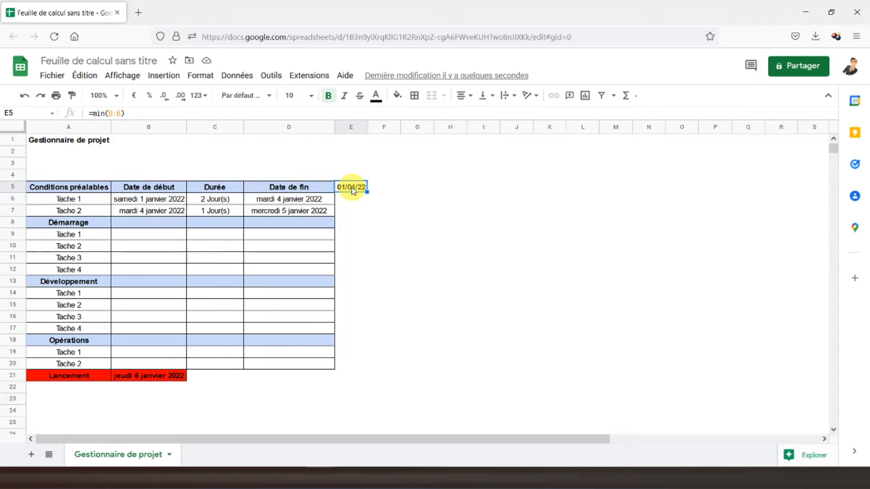
{"action": "key", "text": "Left"}
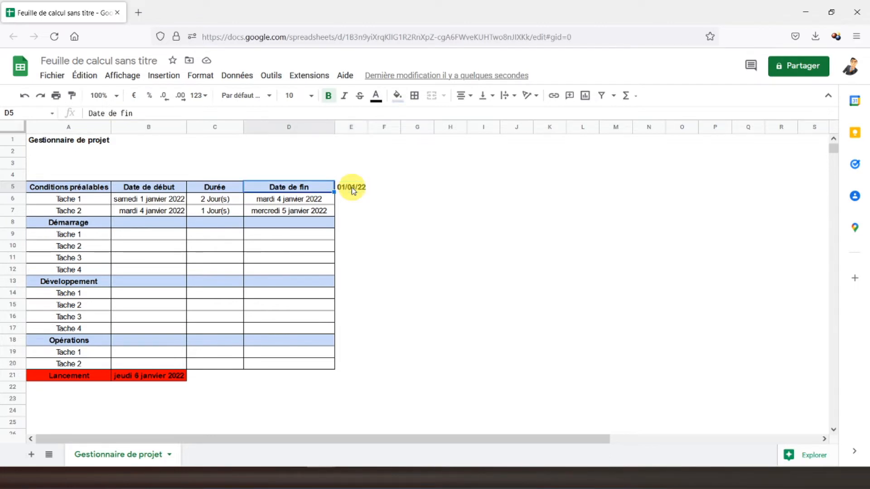
{"action": "left_click", "coordinate": [351, 187]}
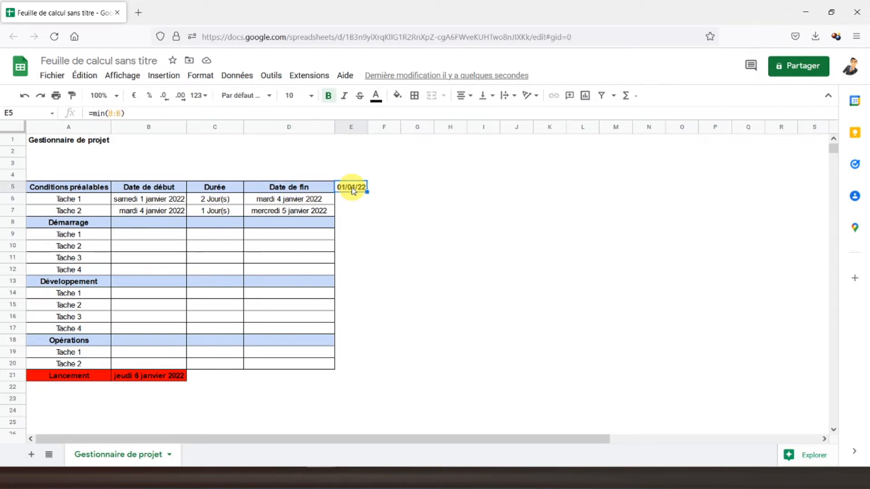
{"action": "key", "text": "Right"}
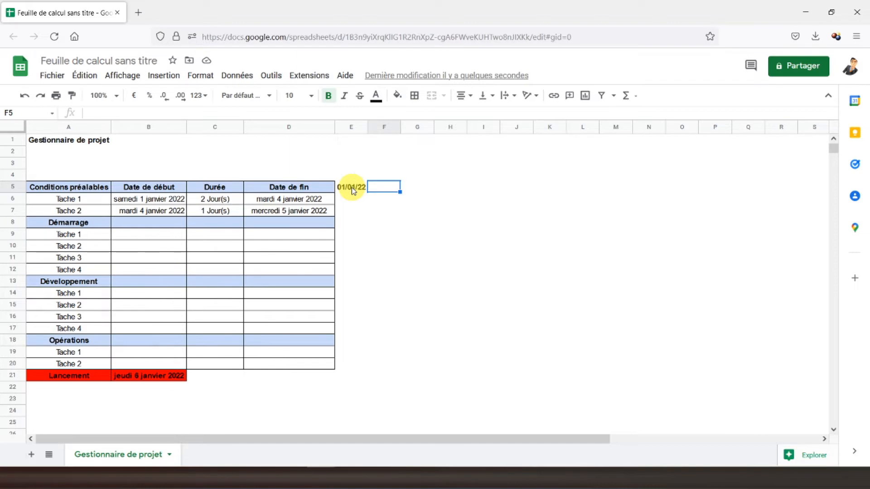
{"action": "key", "text": "Left"}
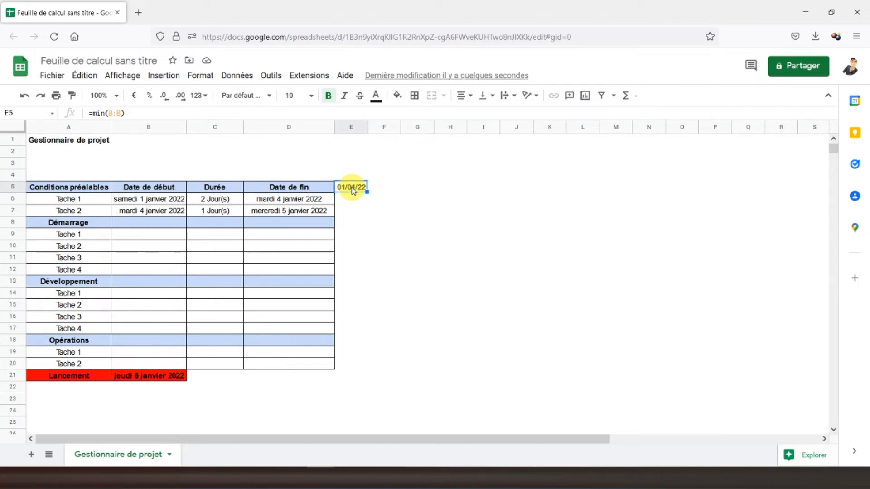
Write the formula =si(max(D:D)>E5;E5+1;"") in F5 to continue the timeline by one day up to the latest end date
{"action": "key", "text": "Right"}
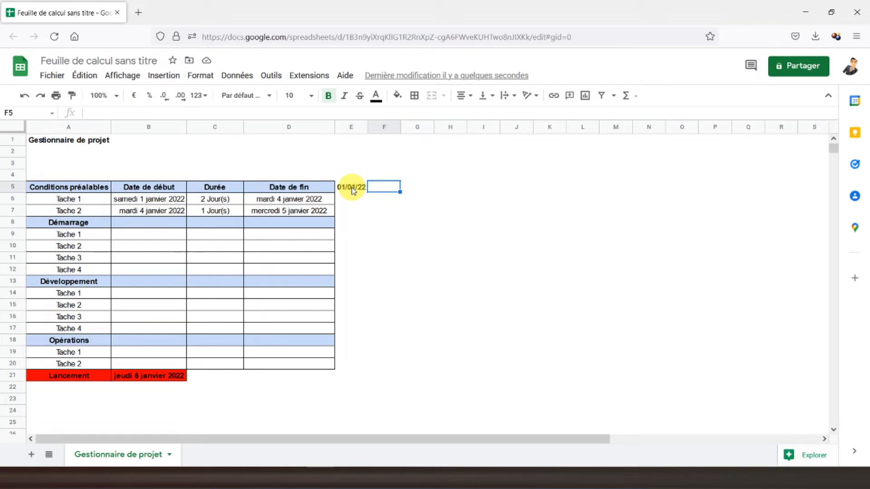
{"action": "type", "text": "="}
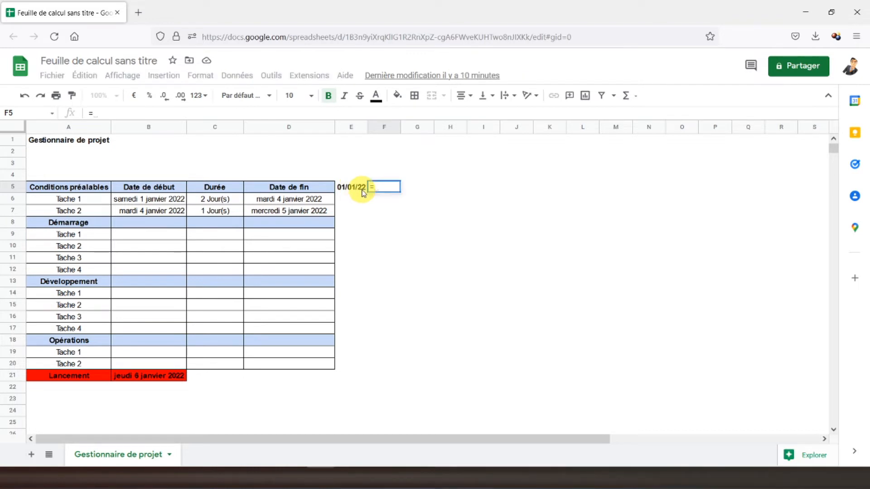
{"action": "type", "text": "si"}
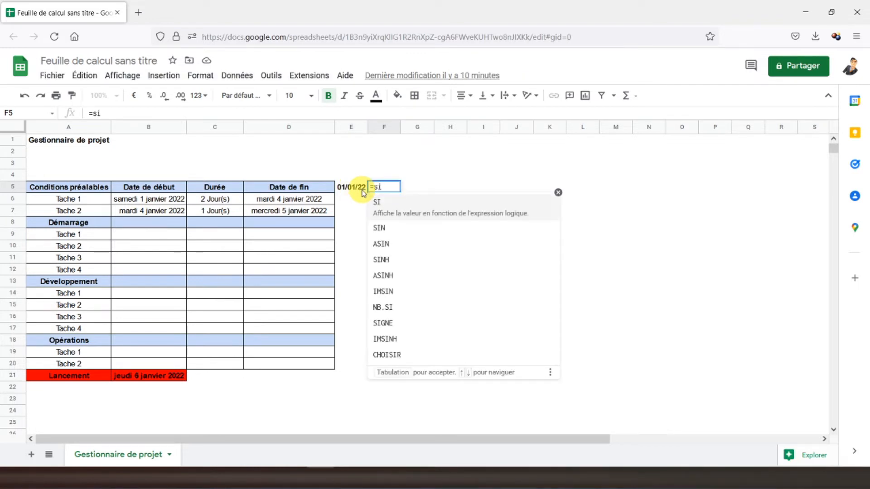
{"action": "type", "text": "("}
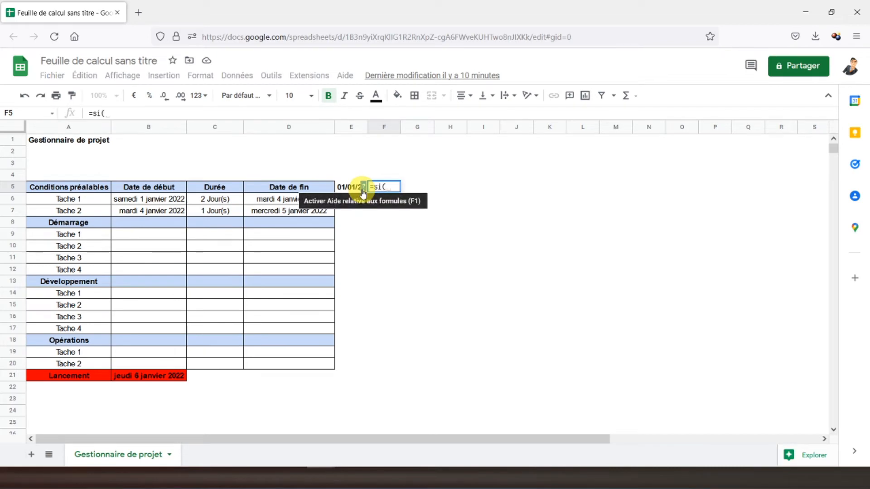
{"action": "type", "text": "max("}
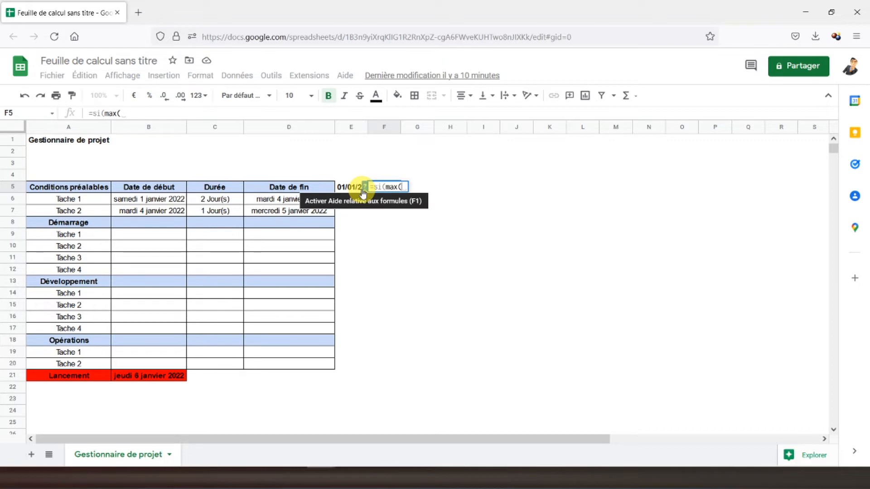
{"action": "left_click", "coordinate": [293, 129]}
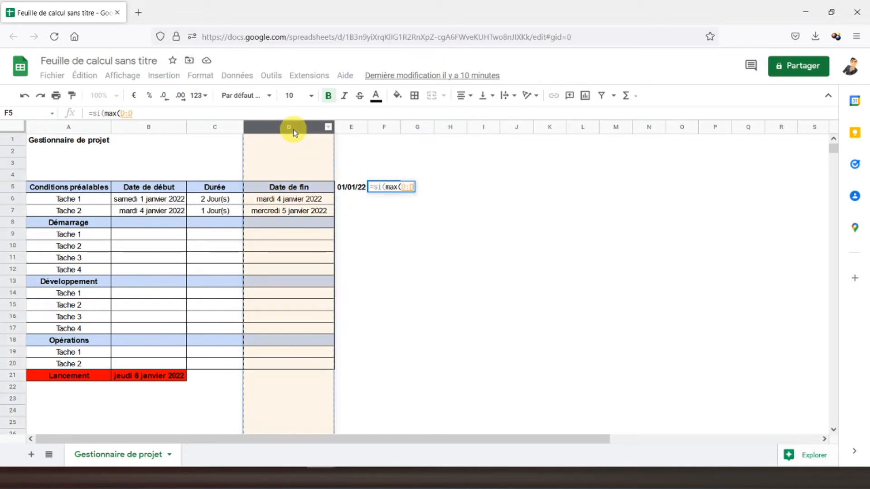
{"action": "type", "text": ")"}
{"action": "left_click", "coordinate": [416, 187]}
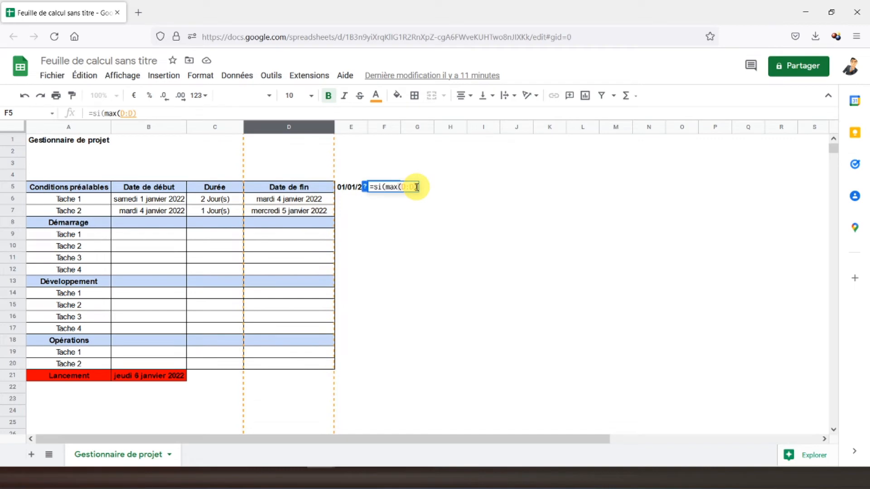
{"action": "type", "text": ">"}
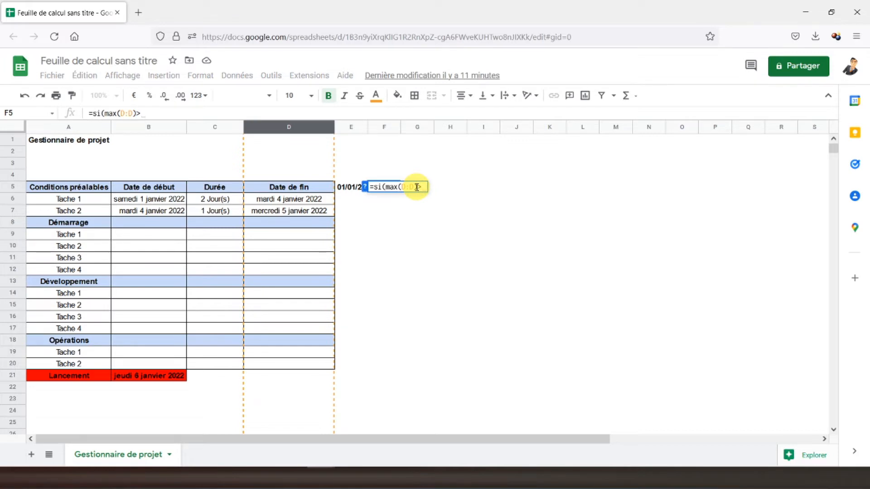
{"action": "left_click", "coordinate": [353, 191]}
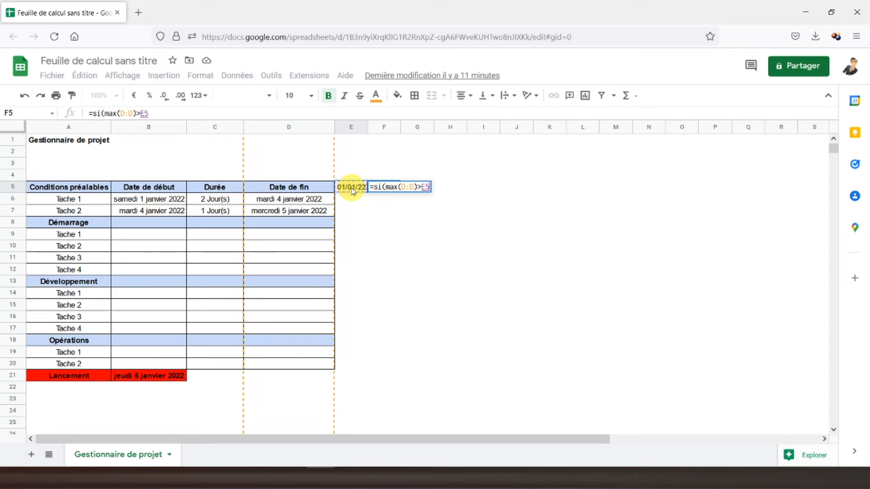
{"action": "type", "text": ";"}
{"action": "left_click", "coordinate": [353, 191]}
{"action": "type", "text": "+1"}
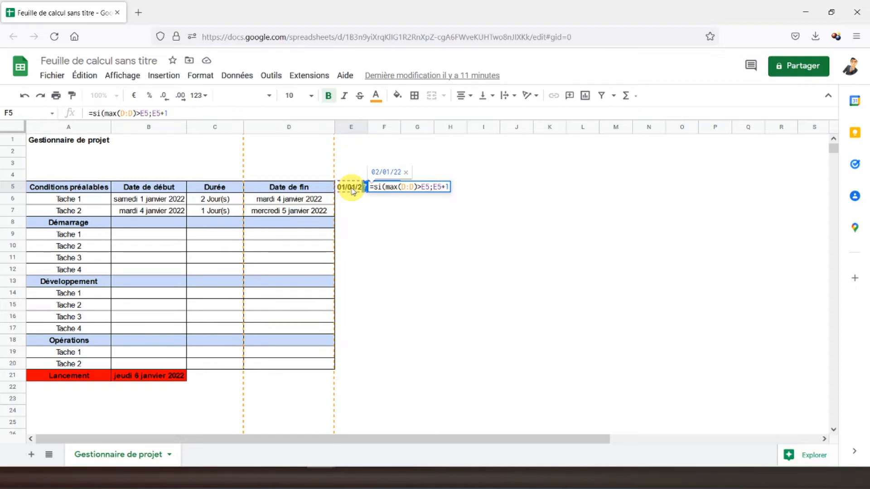
{"action": "type", "text": ";"}
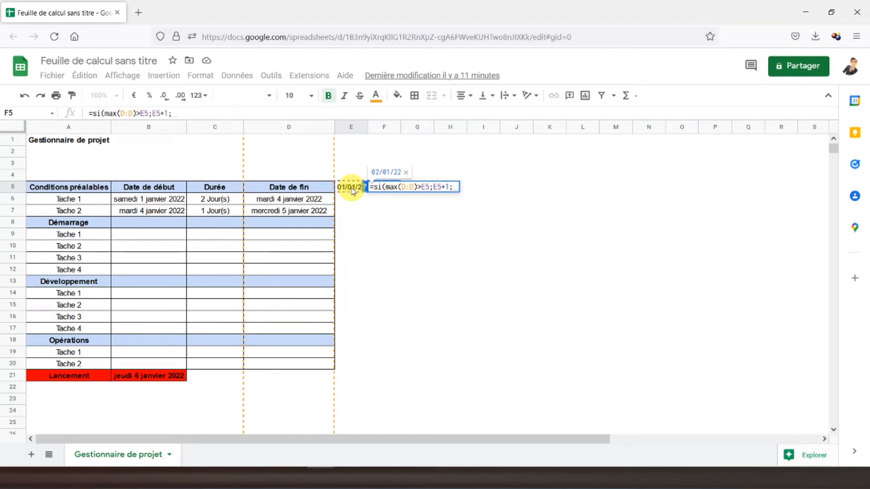
{"action": "type", "text": "\"\")"}
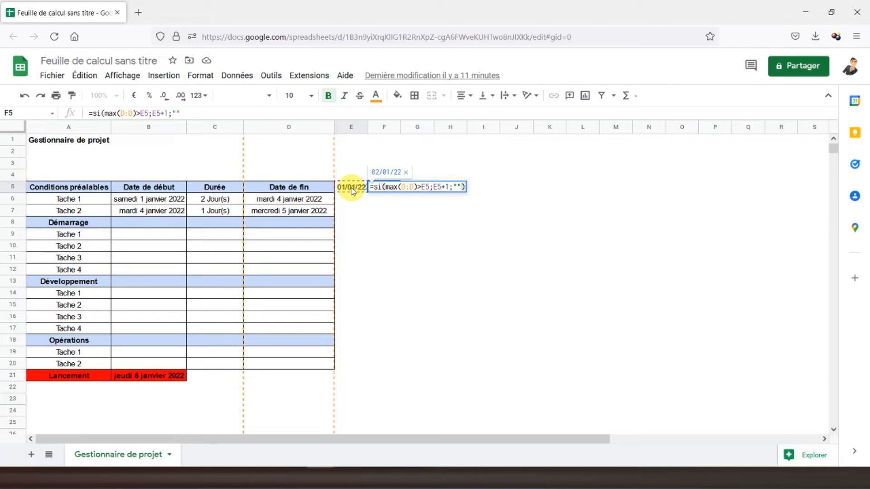
Lock column D as $D:$D in the F5 formula and complete it as =si(max($D:$D)>E5;E5+1;"")
{"action": "left_click", "coordinate": [124, 113]}
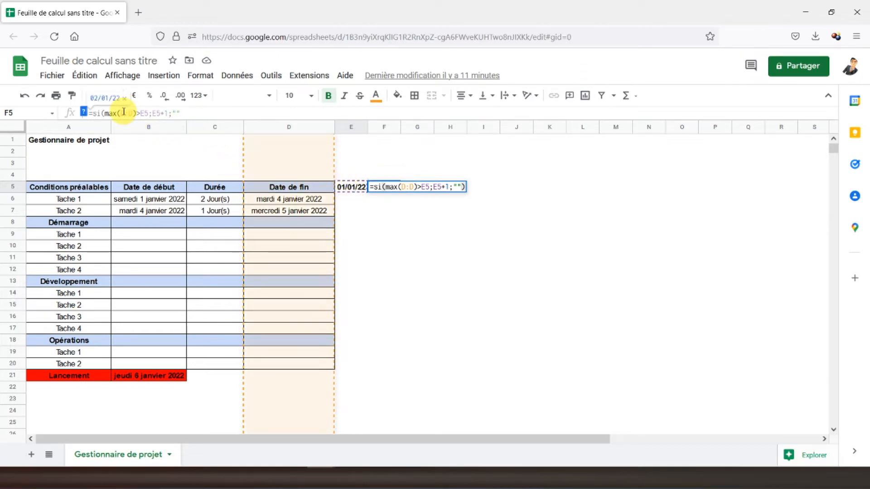
{"action": "key", "text": "F4"}
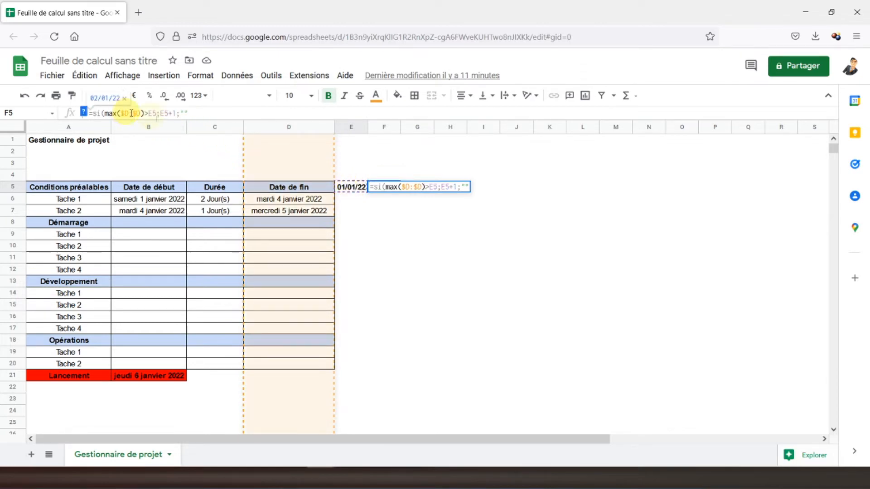
{"action": "left_click", "coordinate": [196, 115]}
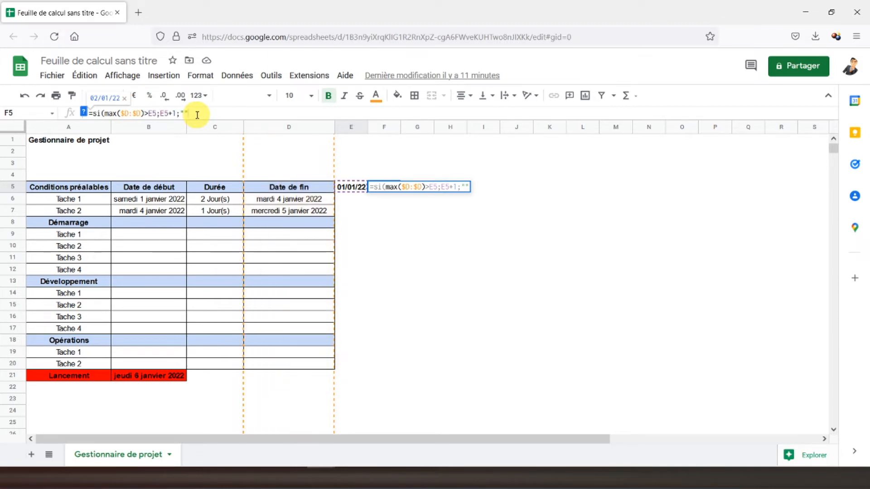
{"action": "type", "text": ")"}
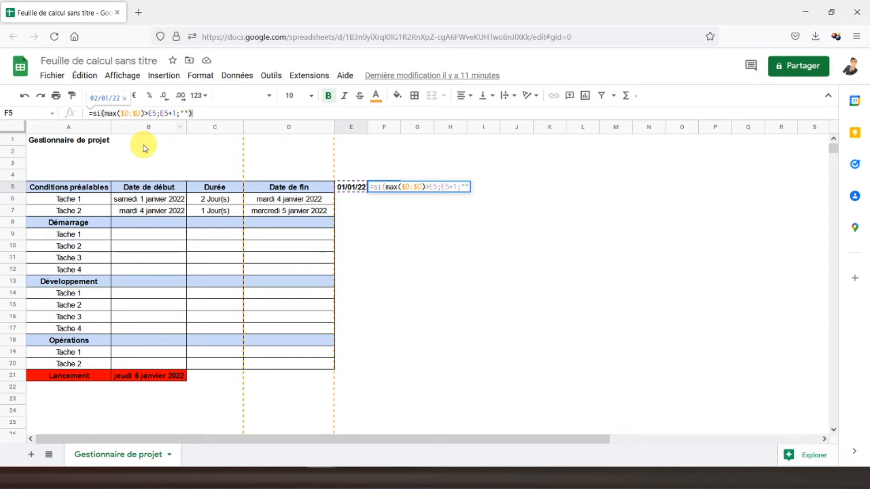
{"action": "key", "text": "Return"}
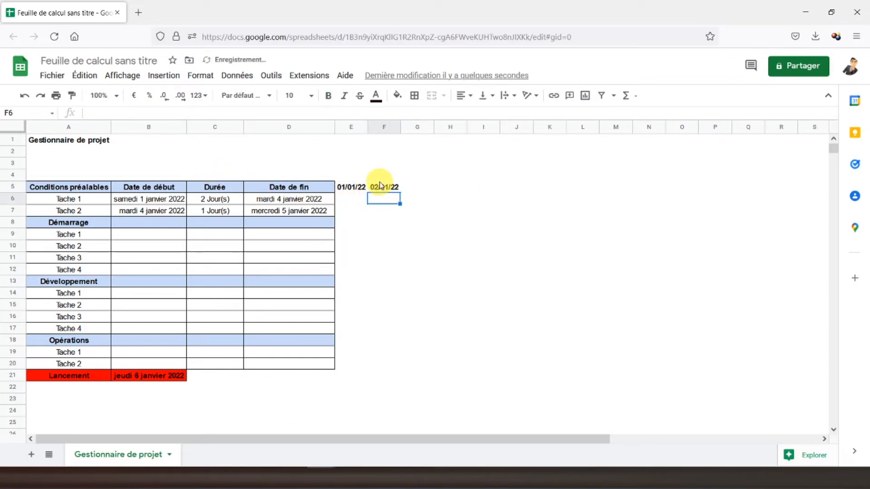
Copy the F5 timeline formula across row 5 through column Z
{"action": "left_click", "coordinate": [381, 187]}
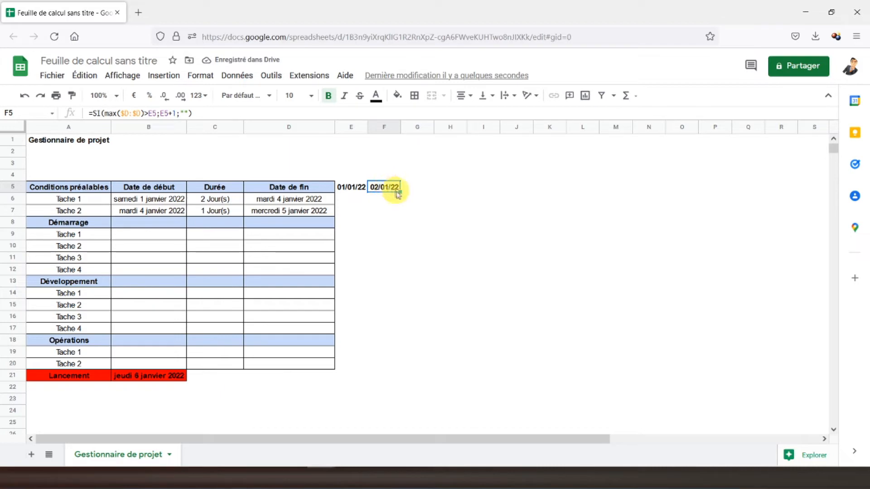
{"action": "left_click_drag", "start_coordinate": [400, 192], "coordinate": [655, 186]}
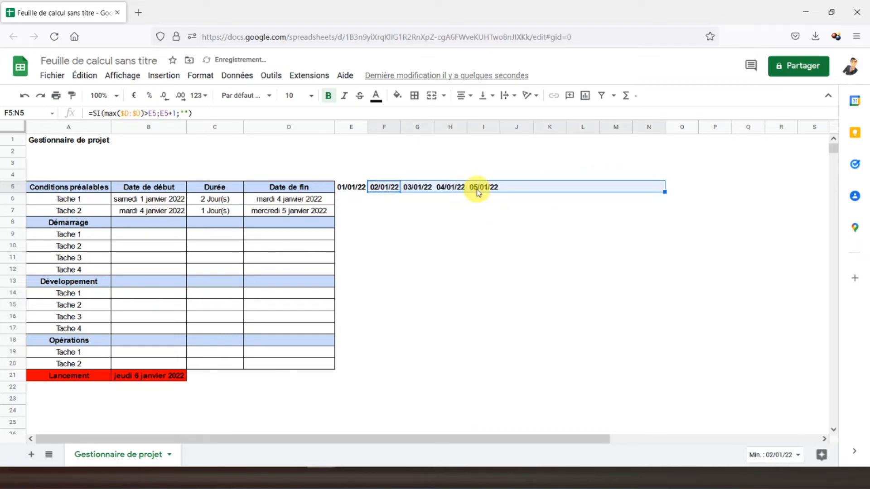
{"action": "left_click", "coordinate": [513, 190]}
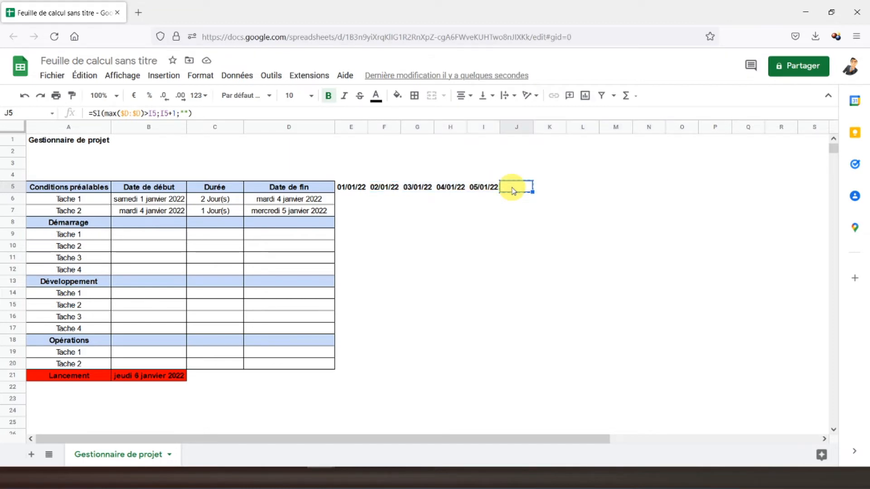
{"action": "key", "text": "ctrl+shift+Right"}
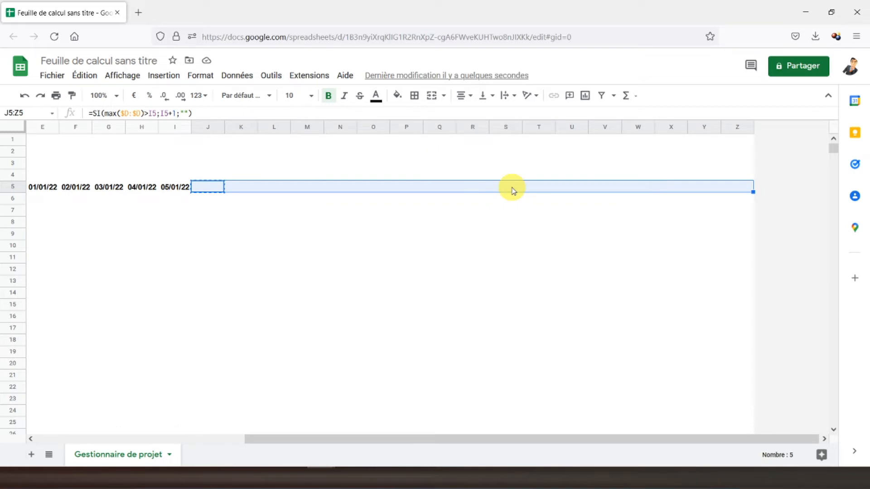
{"action": "key", "text": "ctrl+v"}
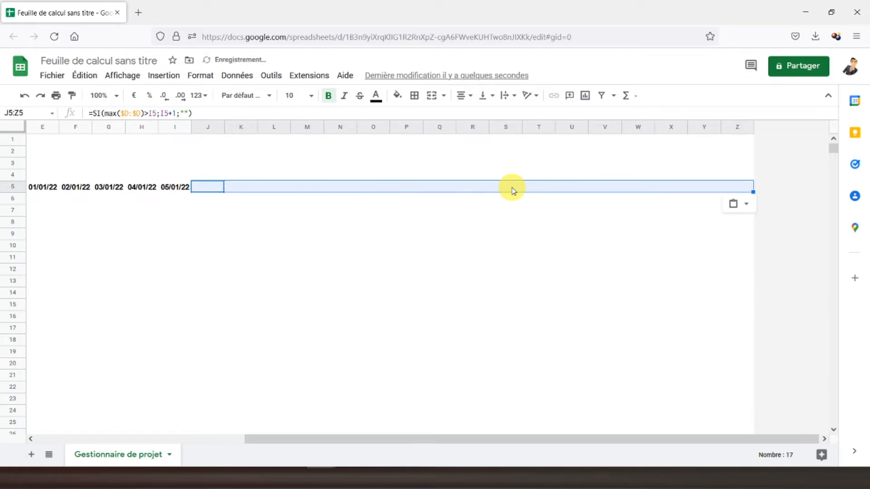
Examine the timeline cells in row 5 from E5 onward and Tache 1's end date in D6
{"action": "key", "text": "Left"}
{"action": "key", "text": "Left"}
{"action": "key", "text": "Left"}
{"action": "key", "text": "Left"}
{"action": "key", "text": "Left"}
{"action": "key", "text": "Left"}
{"action": "key", "text": "Left"}
{"action": "key", "text": "Left"}
{"action": "key", "text": "Left"}
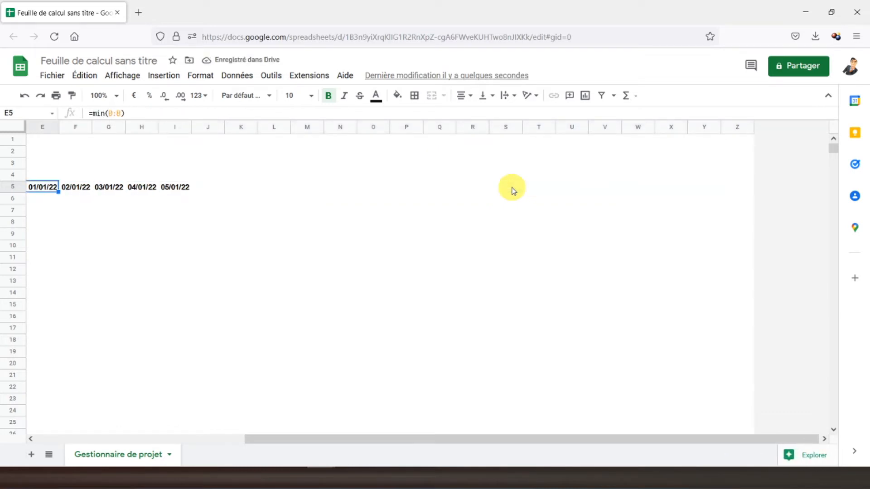
{"action": "key", "text": "Right"}
{"action": "key", "text": "Right"}
{"action": "key", "text": "Right"}
{"action": "key", "text": "Right"}
{"action": "key", "text": "Right"}
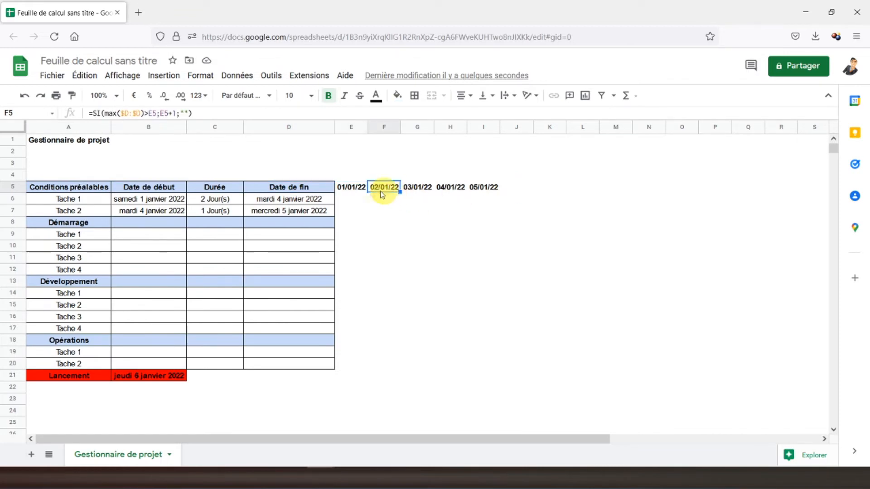
{"action": "left_click", "coordinate": [351, 190]}
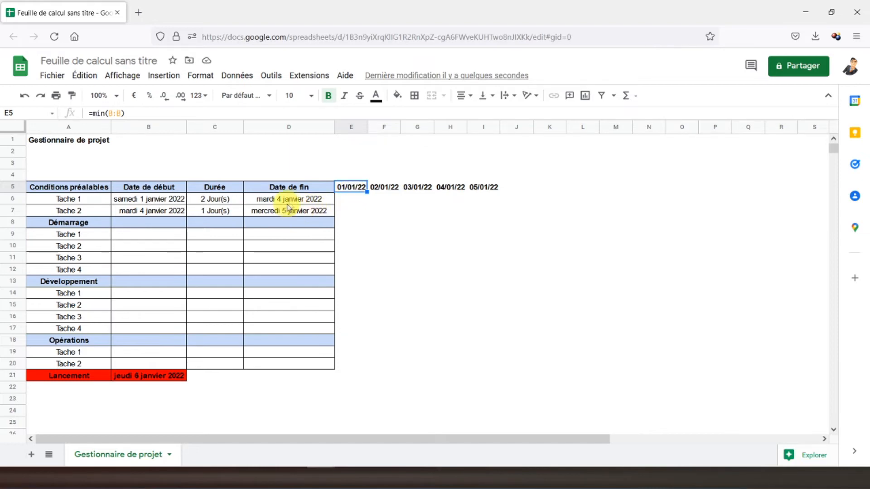
{"action": "left_click", "coordinate": [290, 202]}
Begin the E6 formula with =si($B6="";""; so it stays blank when Tache 1 has no start date
{"action": "left_click", "coordinate": [353, 201]}
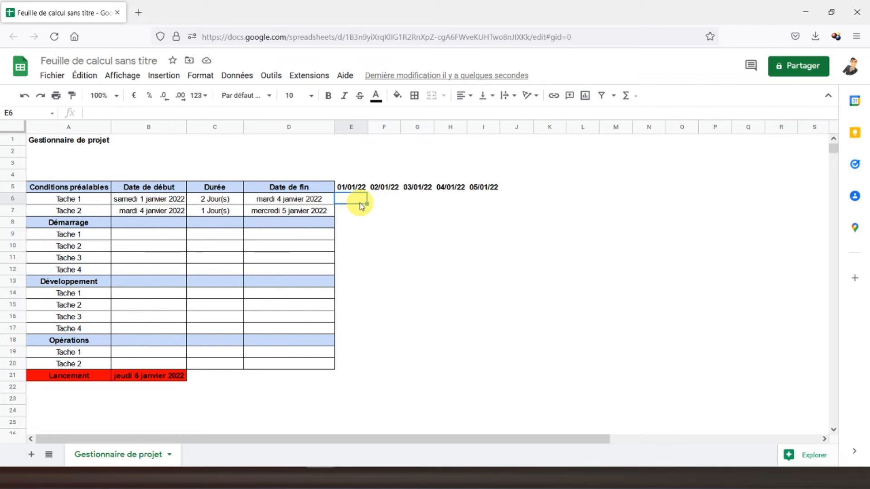
{"action": "type", "text": "="}
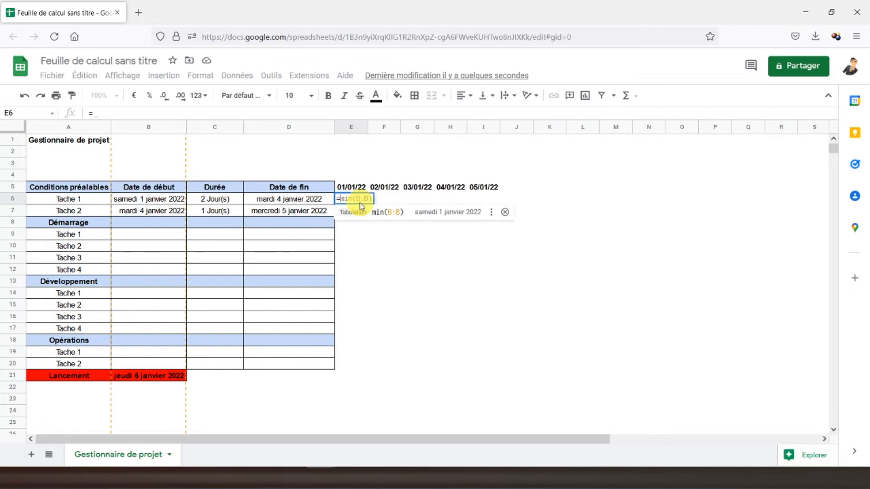
{"action": "type", "text": "si("}
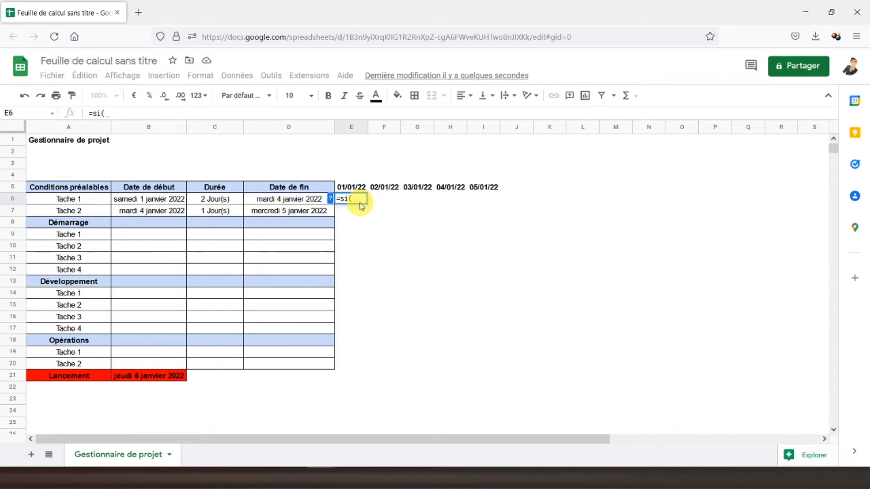
{"action": "type", "text": "$"}
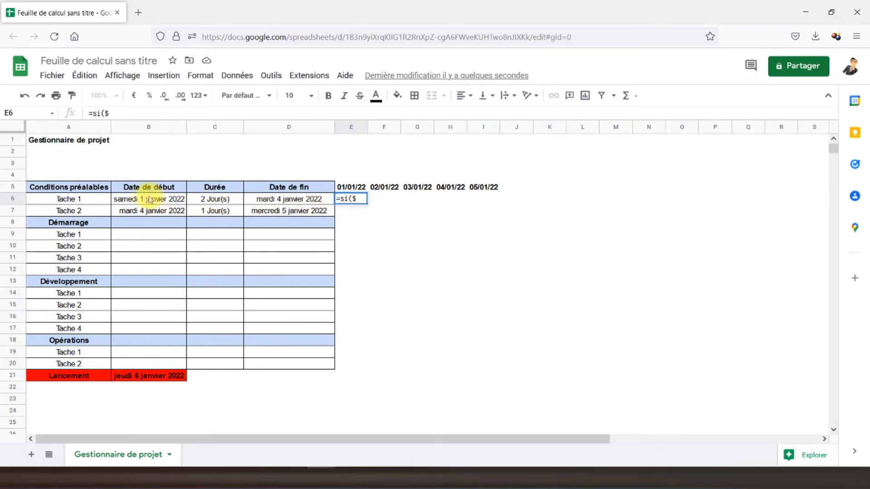
{"action": "type", "text": "B6"}
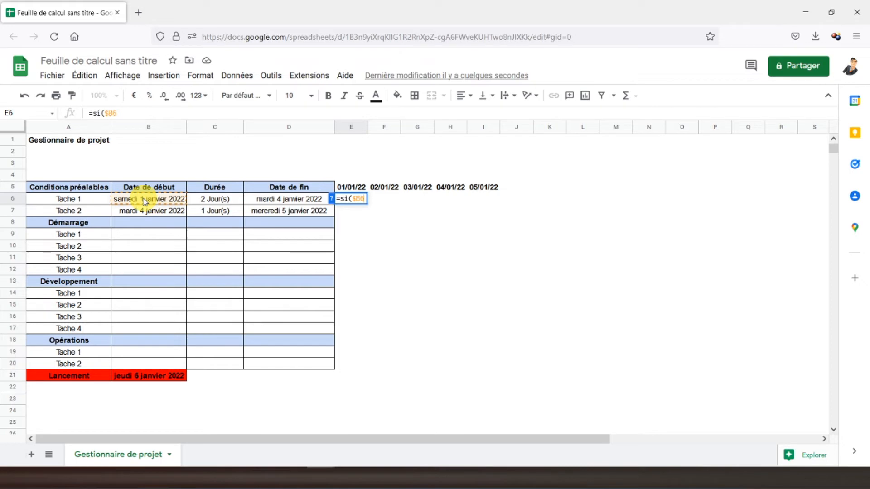
{"action": "type", "text": "="}
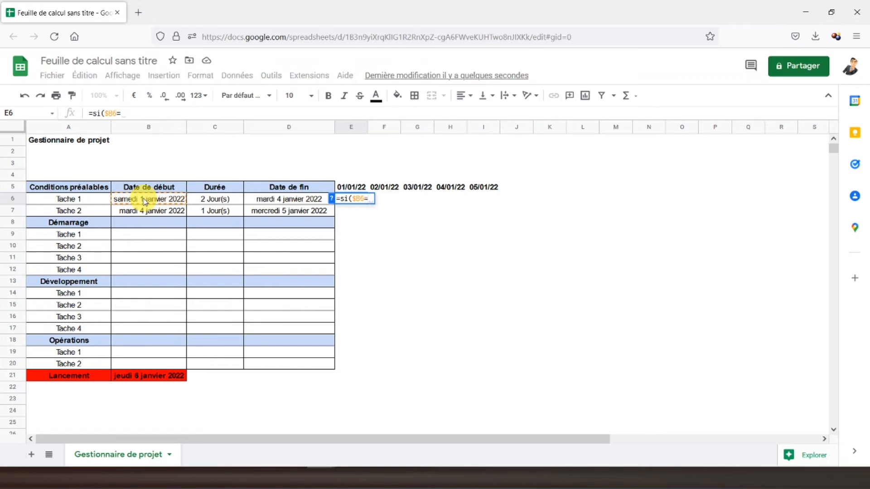
{"action": "type", "text": "\"\";"}
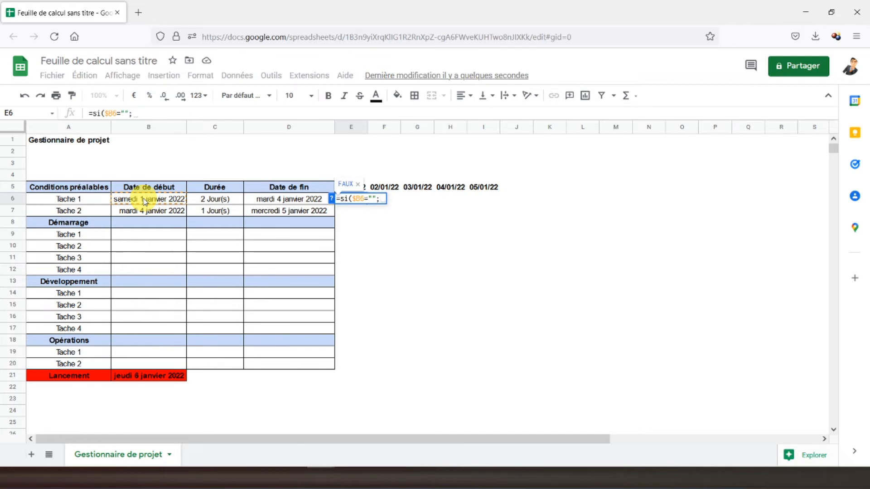
{"action": "type", "text": "\"\";"}
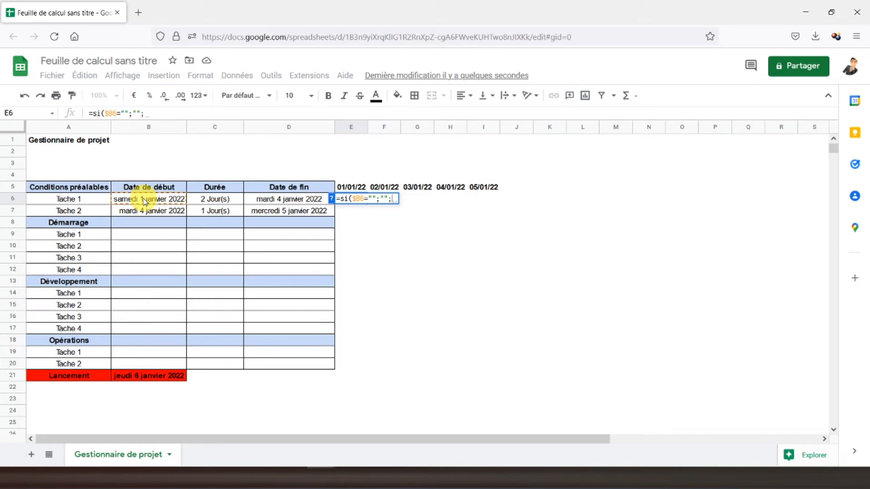
Nest a second condition in the E6 formula, si($B6<=E$5;, comparing the start date with the timeline date and locking row 5
{"action": "type", "text": "si"}
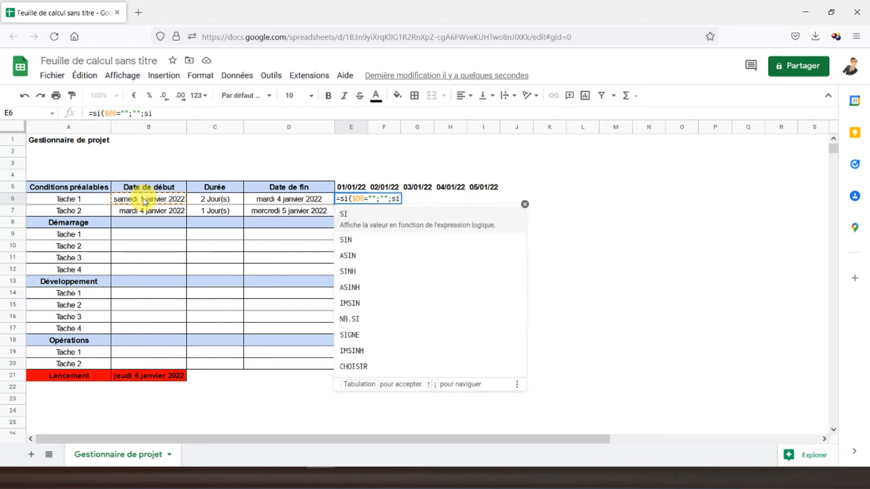
{"action": "type", "text": "("}
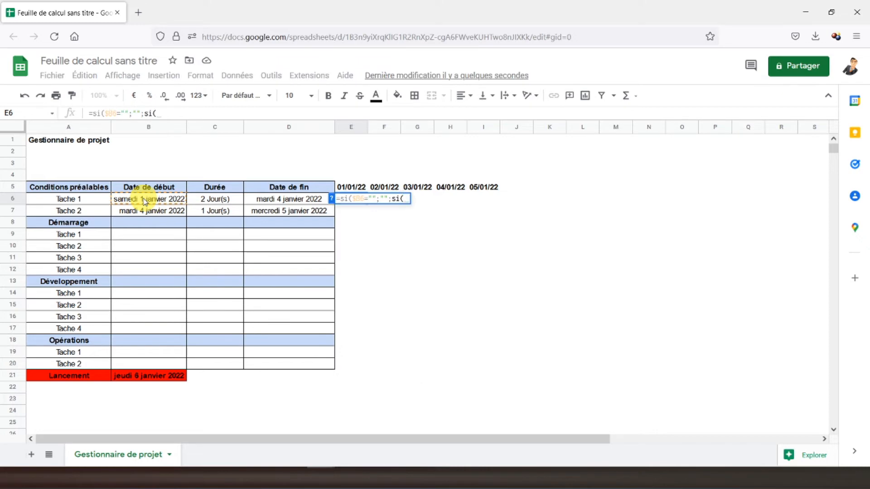
{"action": "type", "text": "$"}
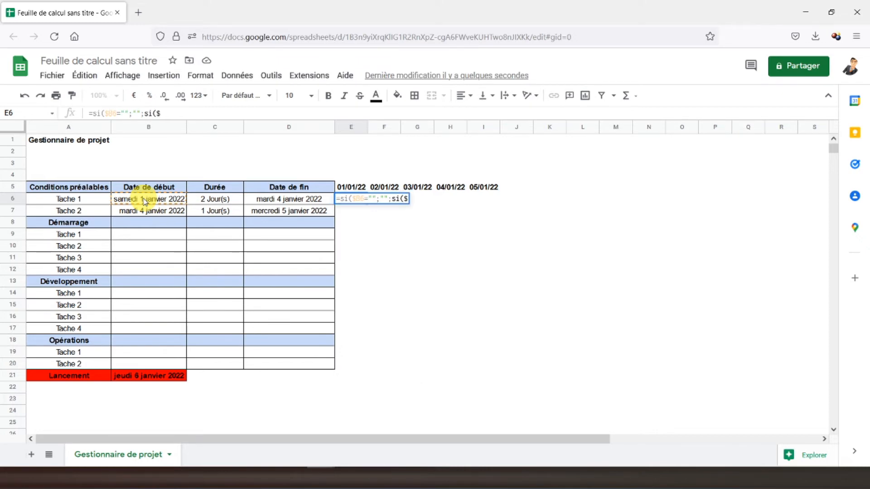
{"action": "type", "text": "B"}
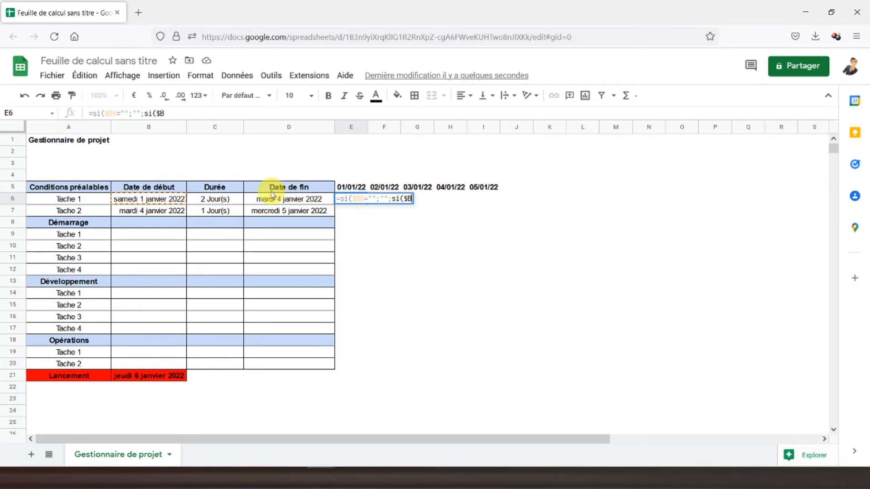
{"action": "type", "text": "6"}
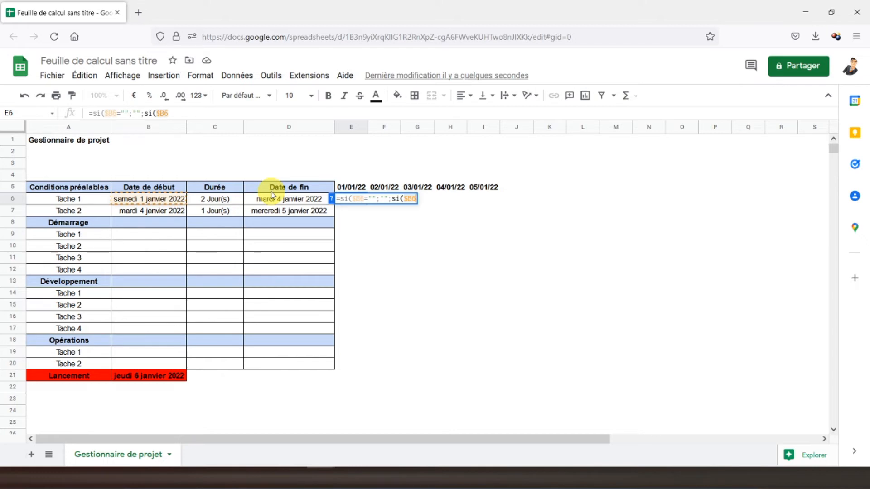
{"action": "type", "text": "<"}
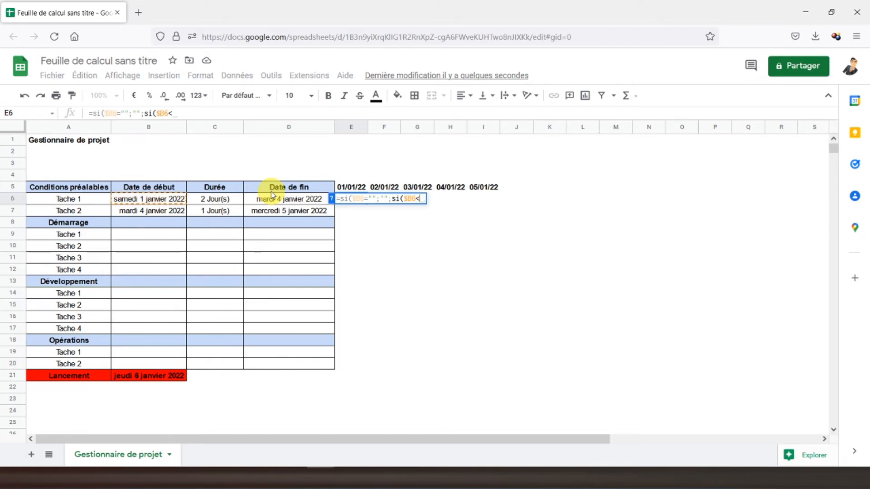
{"action": "type", "text": "="}
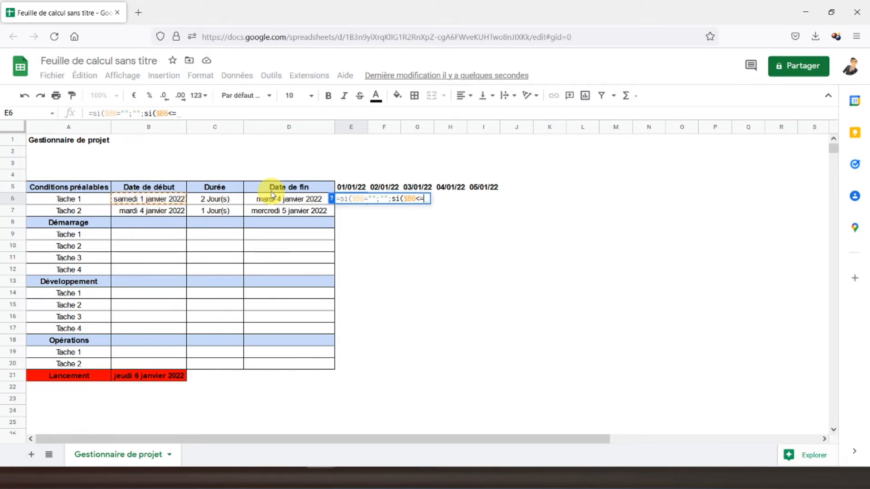
{"action": "left_click", "coordinate": [358, 190]}
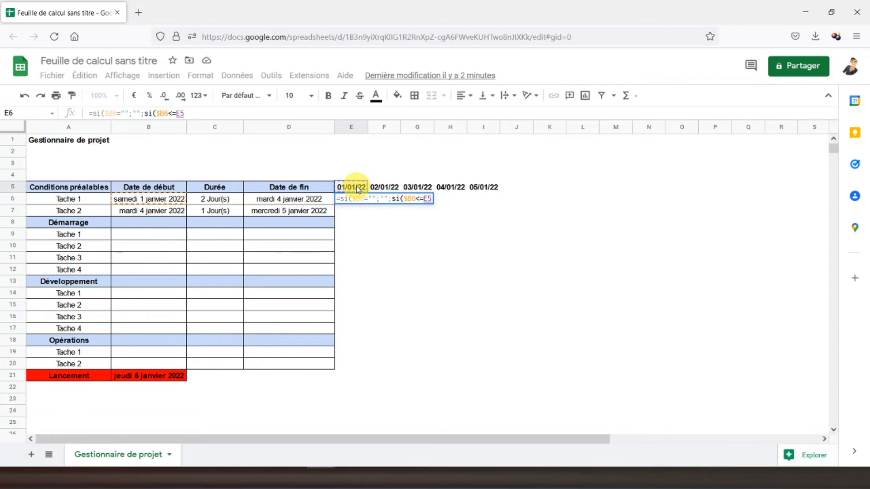
{"action": "left_click", "coordinate": [181, 113]}
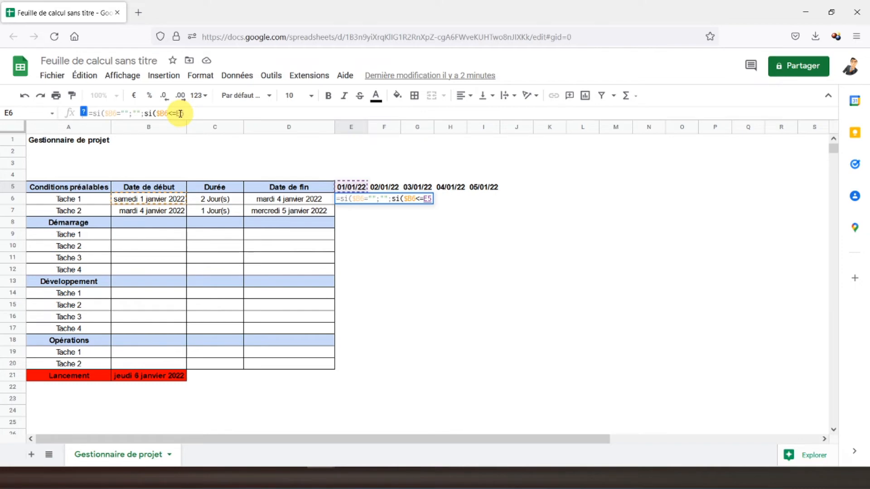
{"action": "type", "text": "$"}
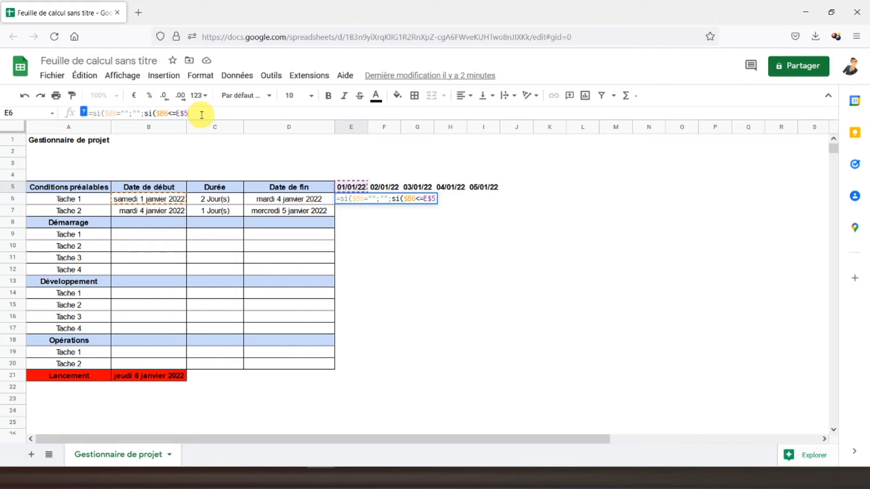
{"action": "type", "text": ";"}
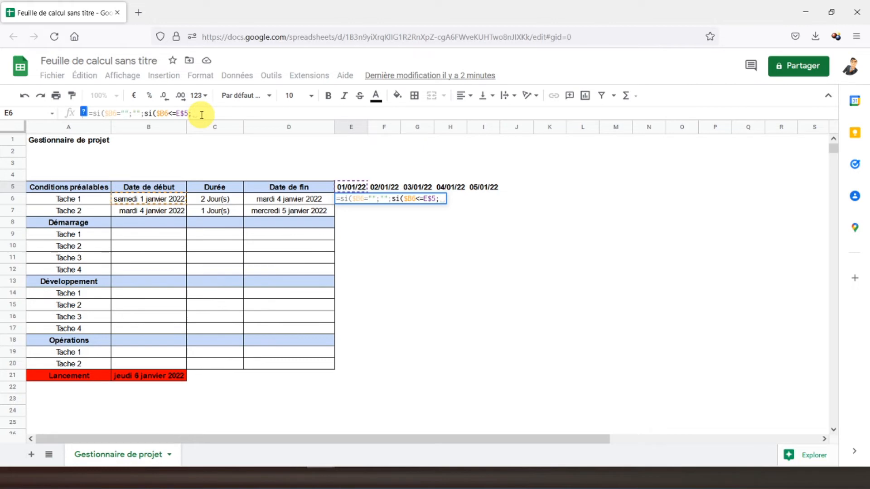
Nest a third condition in the E6 formula, si($D6>=E$5;, comparing the end date with the timeline date and locking row 5
{"action": "type", "text": "si"}
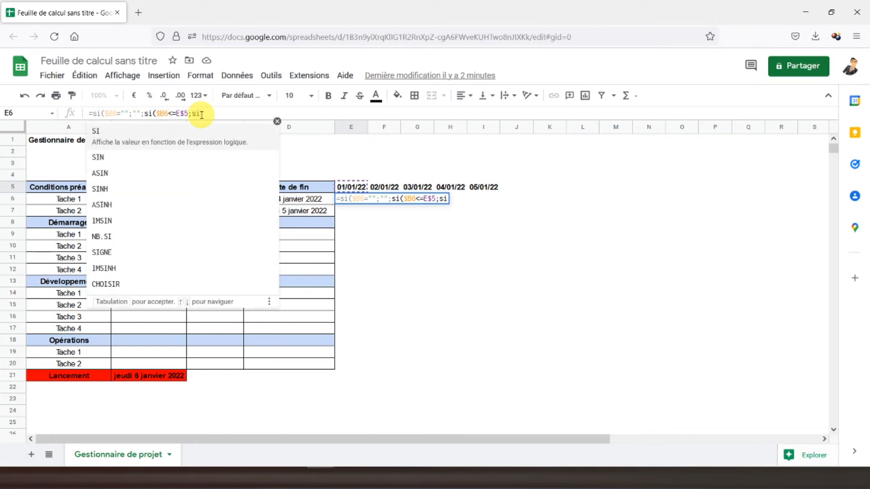
{"action": "type", "text": "("}
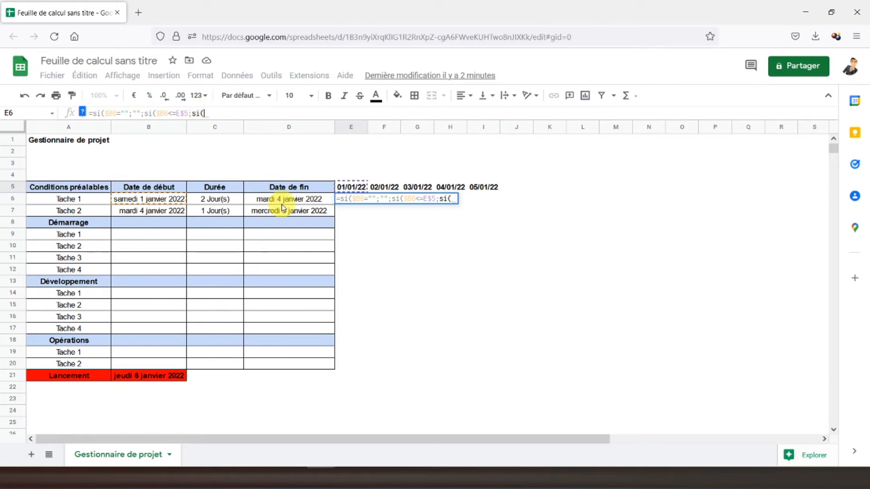
{"action": "type", "text": "$"}
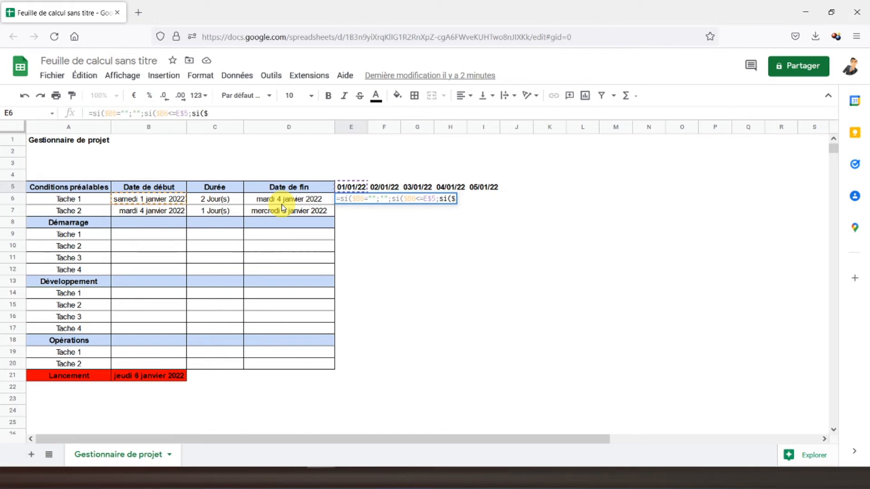
{"action": "type", "text": "d6"}
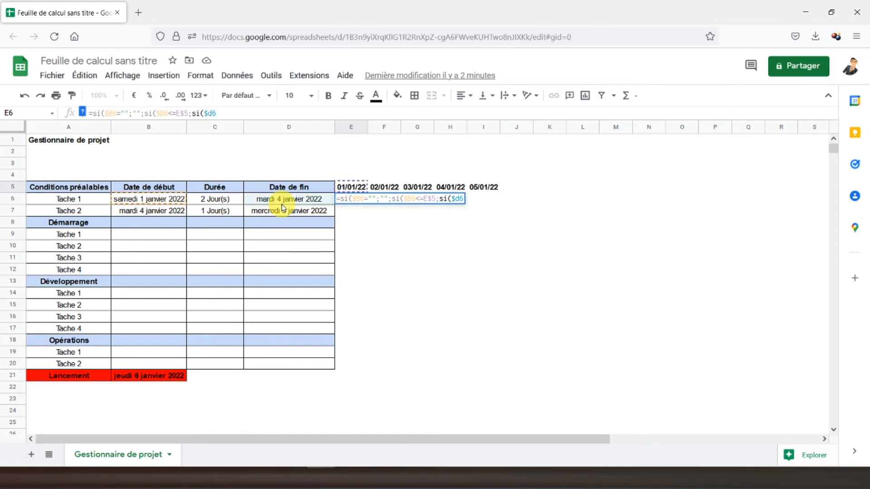
{"action": "key", "text": "BackSpace"}
{"action": "key", "text": "BackSpace"}
{"action": "type", "text": "D6>="}
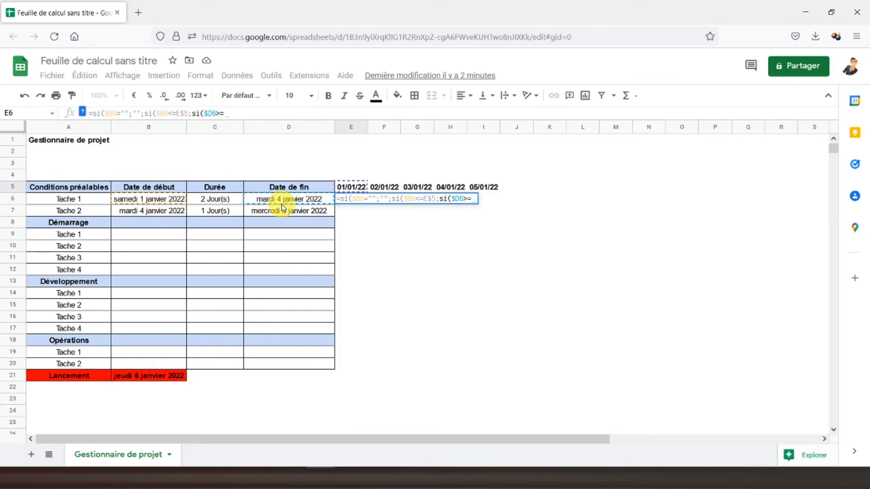
{"action": "left_click", "coordinate": [361, 186]}
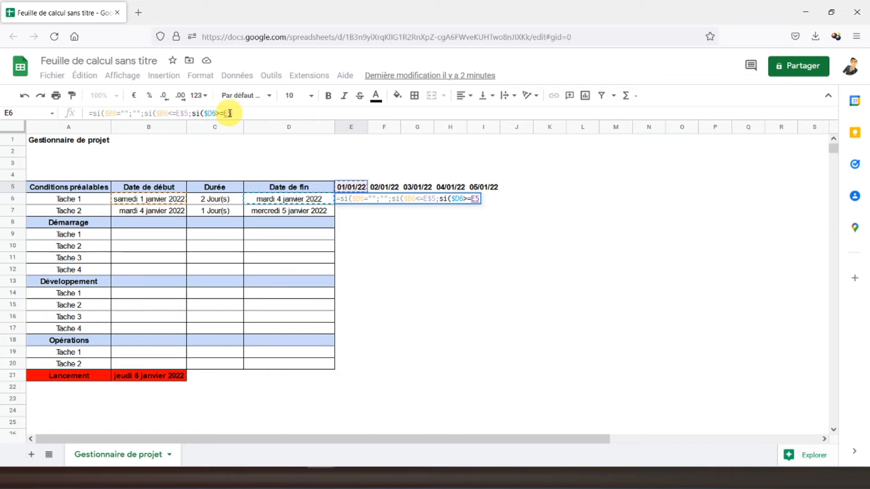
{"action": "left_click", "coordinate": [230, 113]}
{"action": "key", "text": "F4"}
{"action": "key", "text": "F4"}
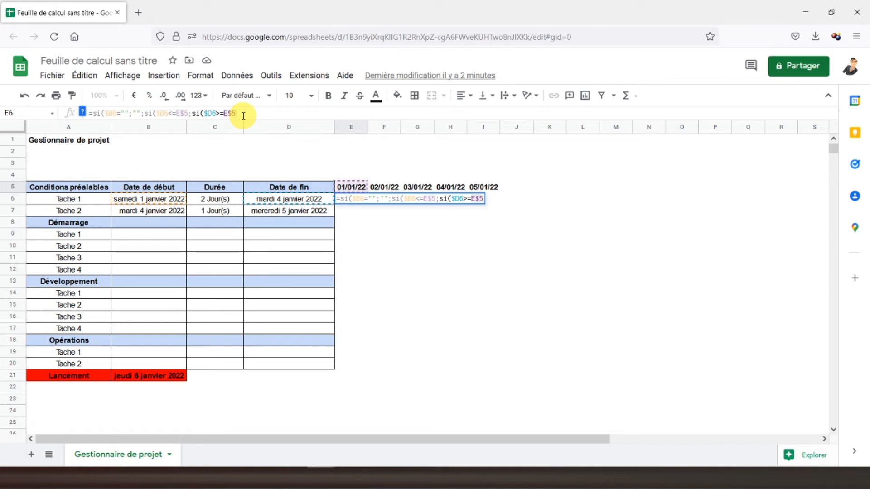
{"action": "type", "text": ";"}
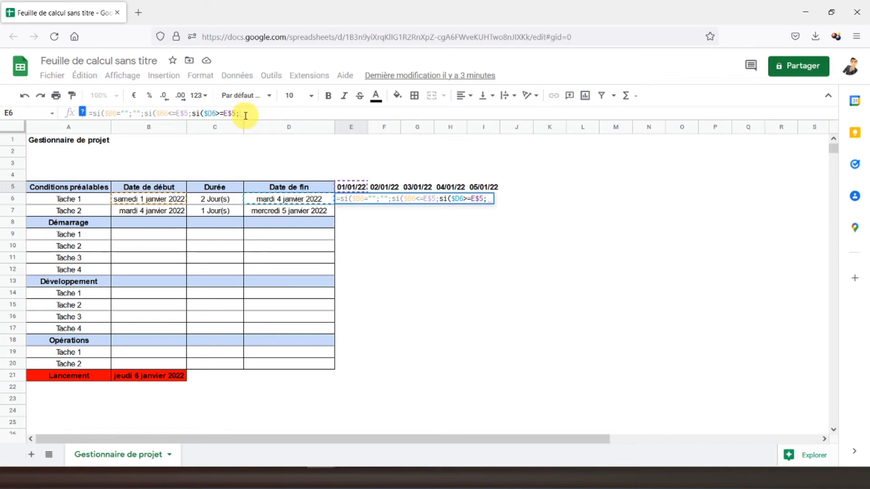
Complete the E6 formula with 0;"");"")) so it returns 0 within the task's dates and blank otherwise
{"action": "type", "text": "0"}
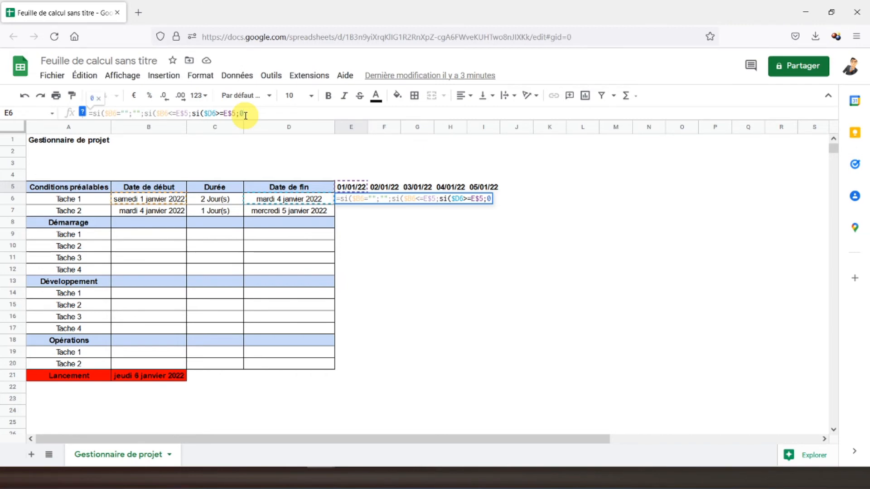
{"action": "type", "text": ";\"\""}
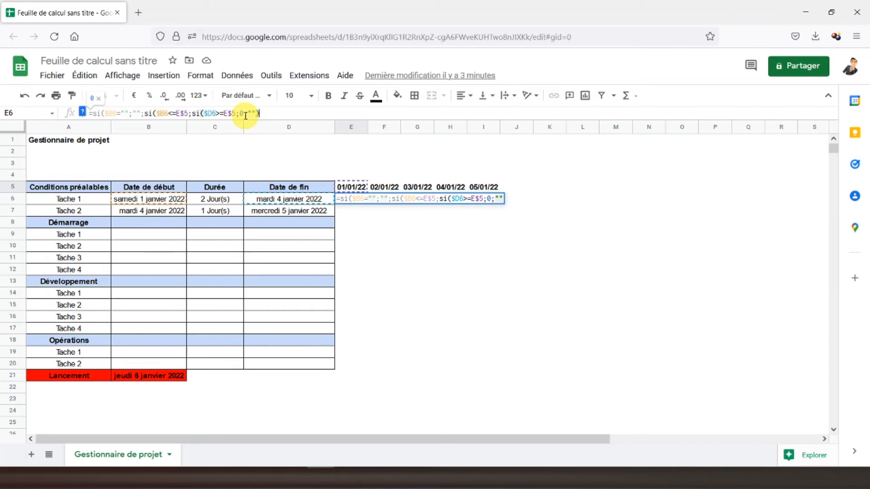
{"action": "type", "text": ");\"\""}
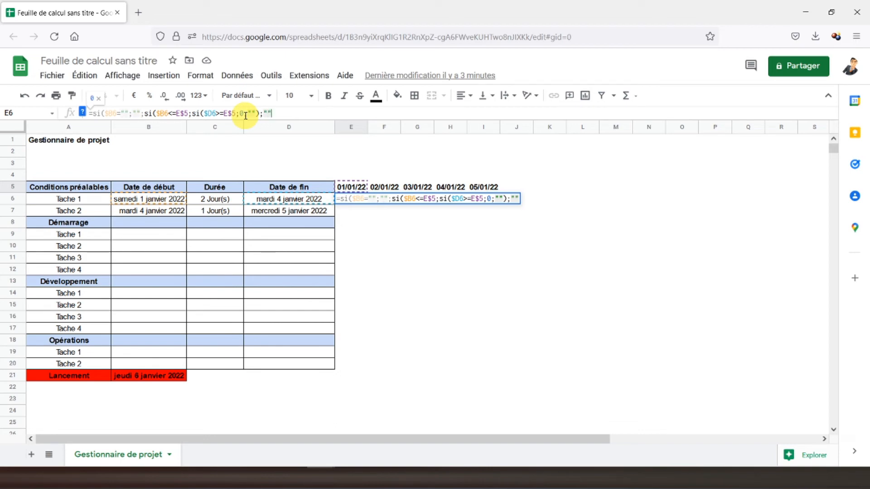
{"action": "type", "text": "))"}
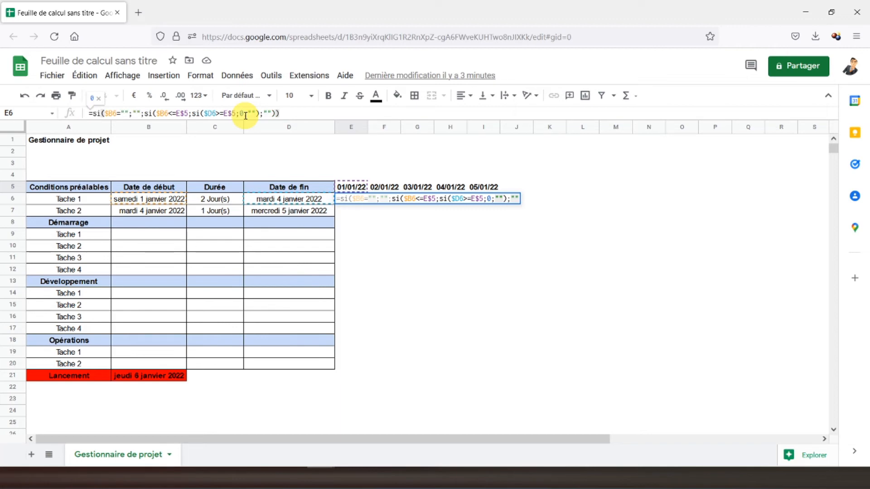
{"action": "key", "text": "Return"}
Copy the E6 formula across Tache 1's row into F6:K6 and check the cell under 05/01/22
{"action": "left_click", "coordinate": [355, 202]}
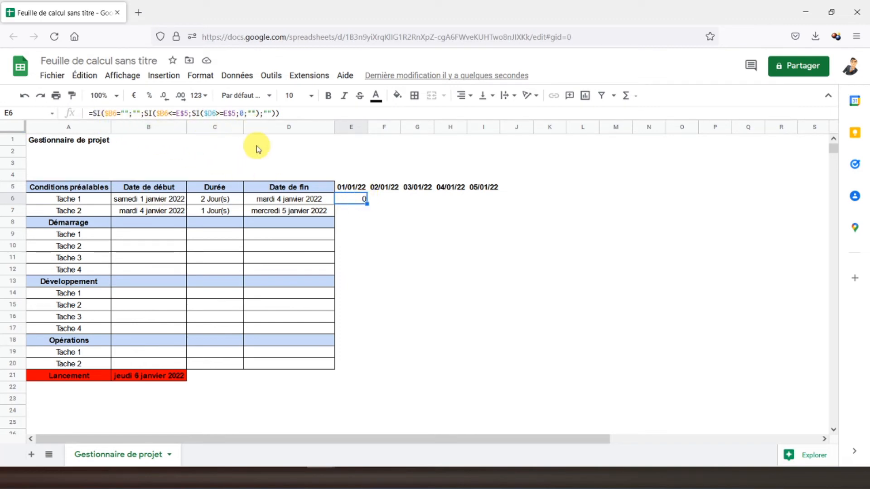
{"action": "key", "text": "ctrl+c"}
{"action": "left_click_drag", "start_coordinate": [381, 200], "coordinate": [566, 199]}
{"action": "key", "text": "ctrl+v"}
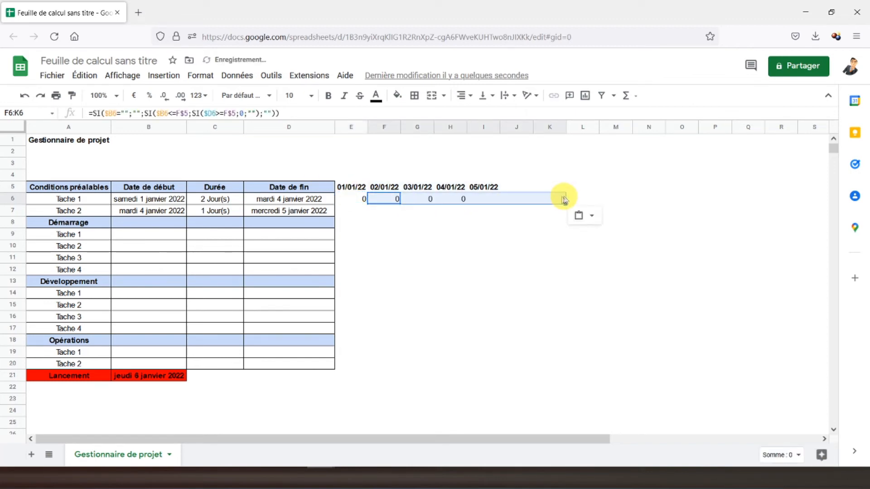
{"action": "left_click", "coordinate": [475, 200]}
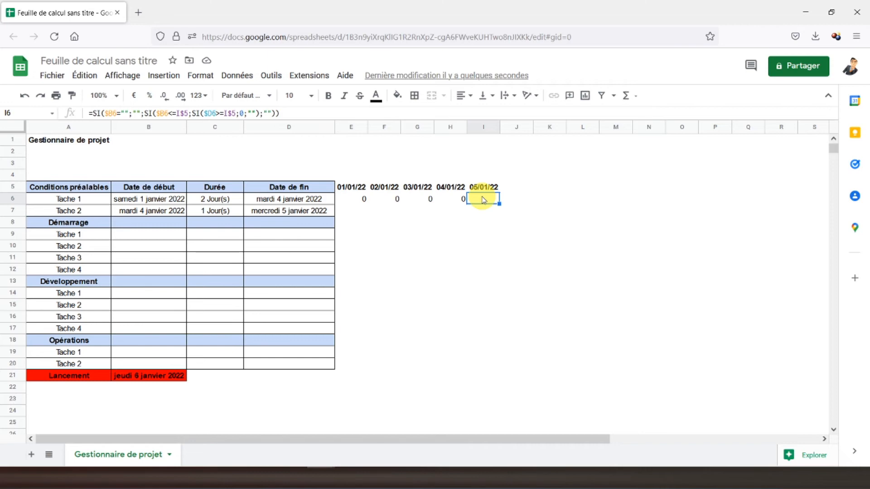
Test the row 6 formulas by setting Tache 1's duration in C6 to 1 and back to 2
{"action": "left_click", "coordinate": [206, 203]}
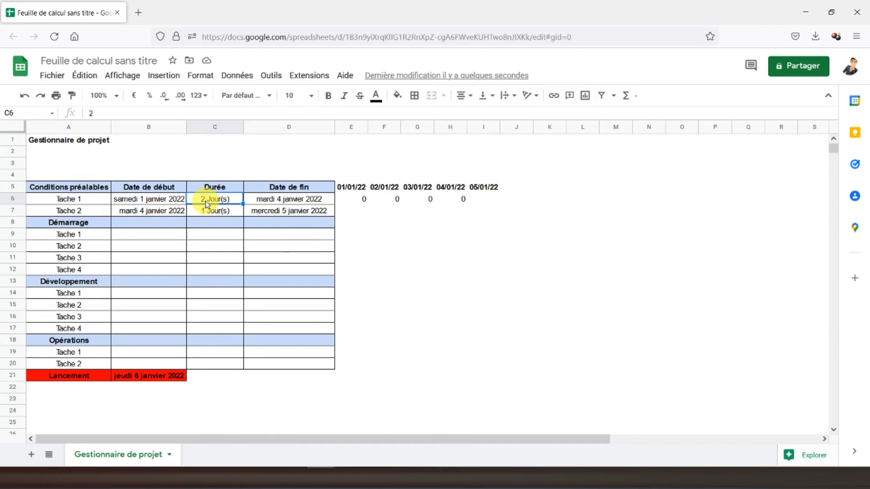
{"action": "type", "text": "1"}
{"action": "key", "text": "Return"}
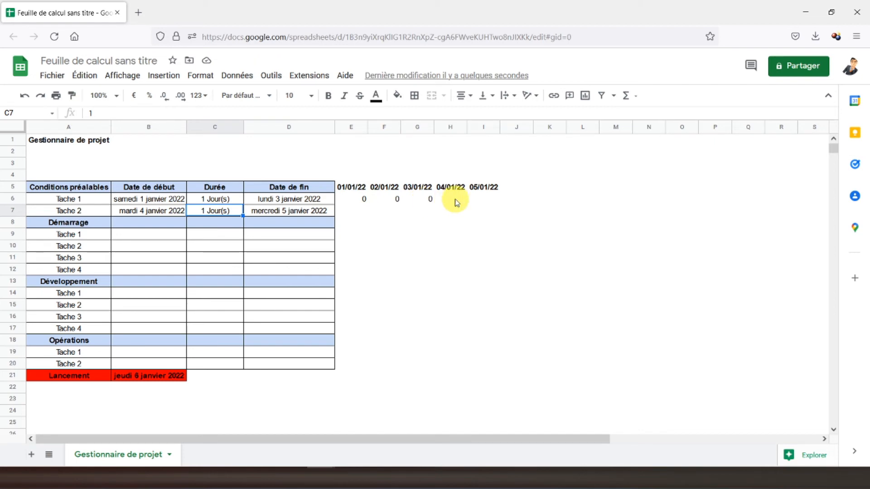
{"action": "left_click", "coordinate": [217, 202]}
{"action": "type", "text": "2"}
{"action": "key", "text": "Return"}
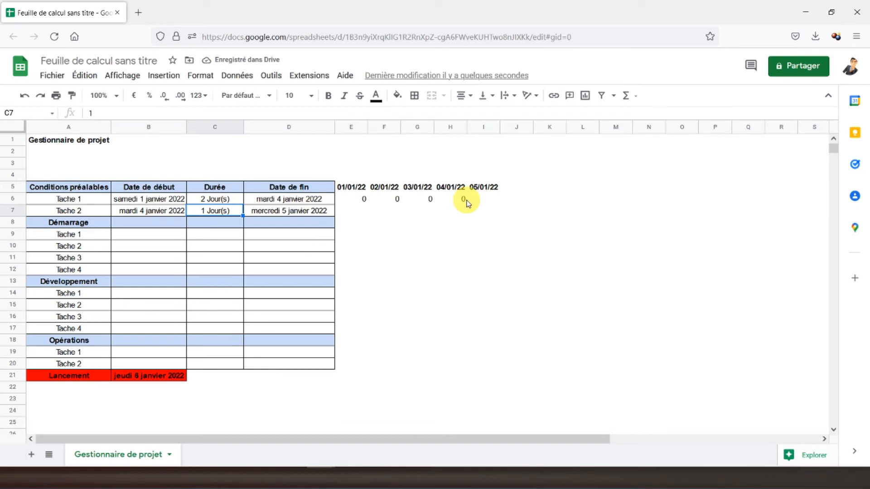
Copy the E6 formula into Tache 2's timeline cells E7:I7
{"action": "left_click", "coordinate": [362, 202]}
{"action": "key", "text": "ctrl+c"}
{"action": "left_click_drag", "start_coordinate": [350, 210], "coordinate": [484, 212]}
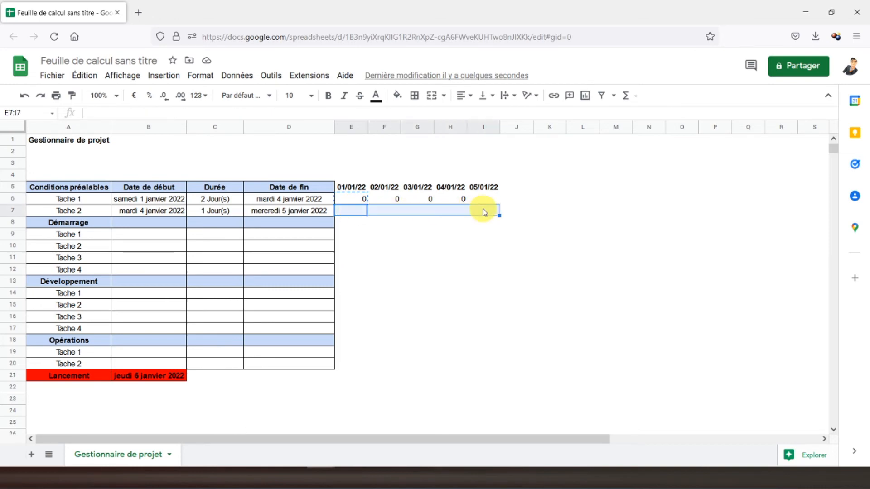
{"action": "key", "text": "ctrl+v"}
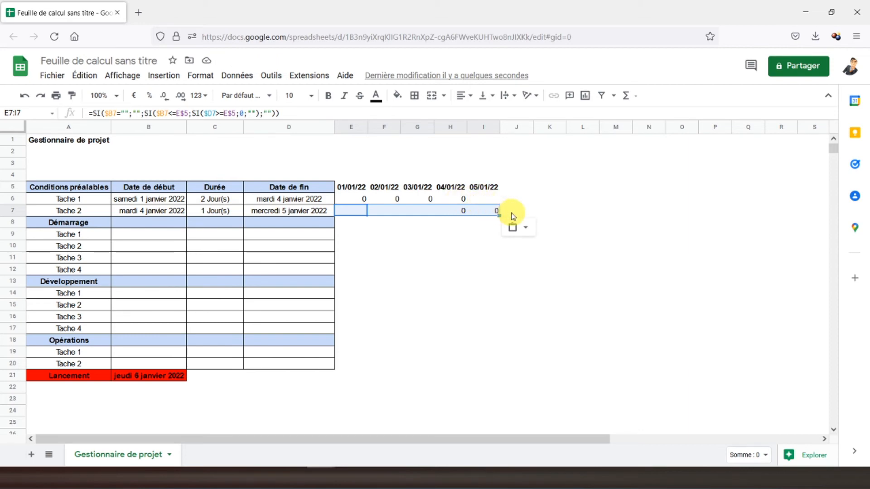
{"action": "left_click", "coordinate": [487, 214]}
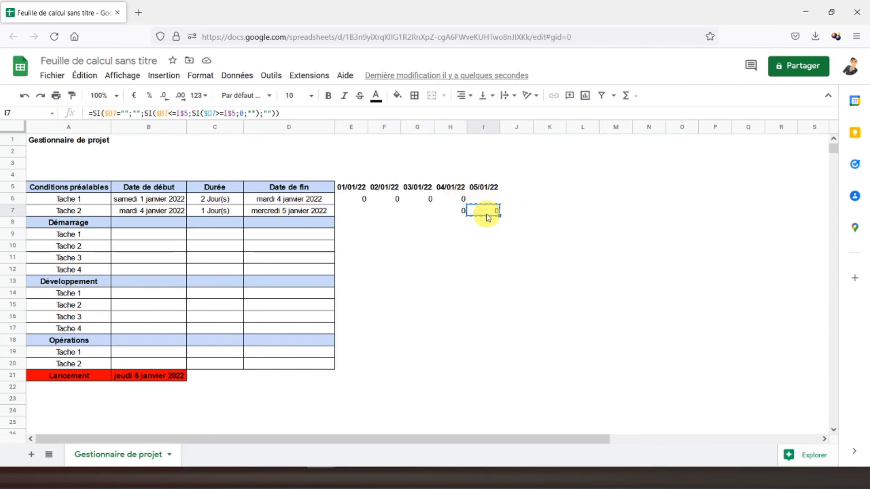
Extend Tache 2's formula from I7 into J7 and check the timeline formula in J5
{"action": "key", "text": "ctrl+c"}
{"action": "key", "text": "Right"}
{"action": "key", "text": "ctrl+v"}
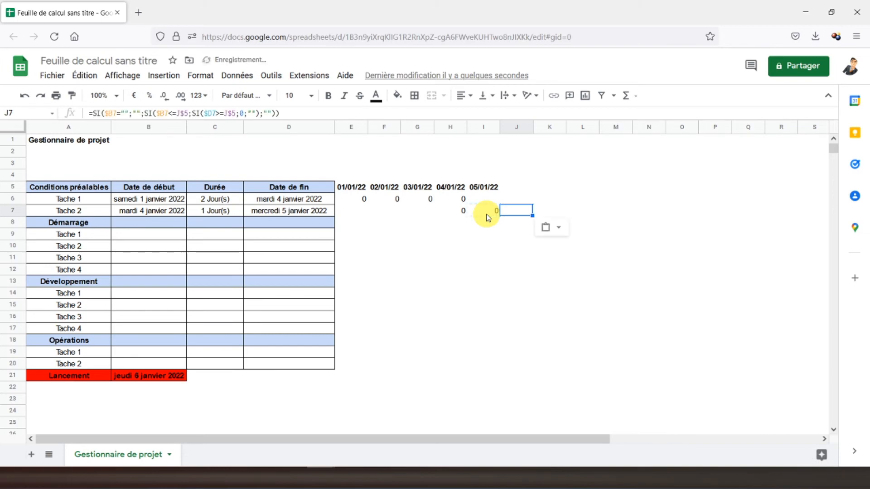
{"action": "left_click", "coordinate": [506, 186]}
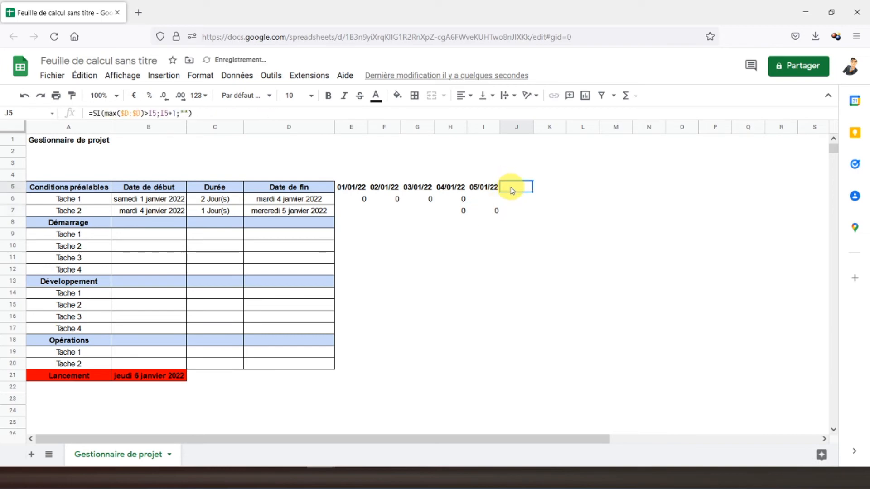
Copy the E6 formula over the whole timeline grid E6:Z21
{"action": "left_click", "coordinate": [359, 204]}
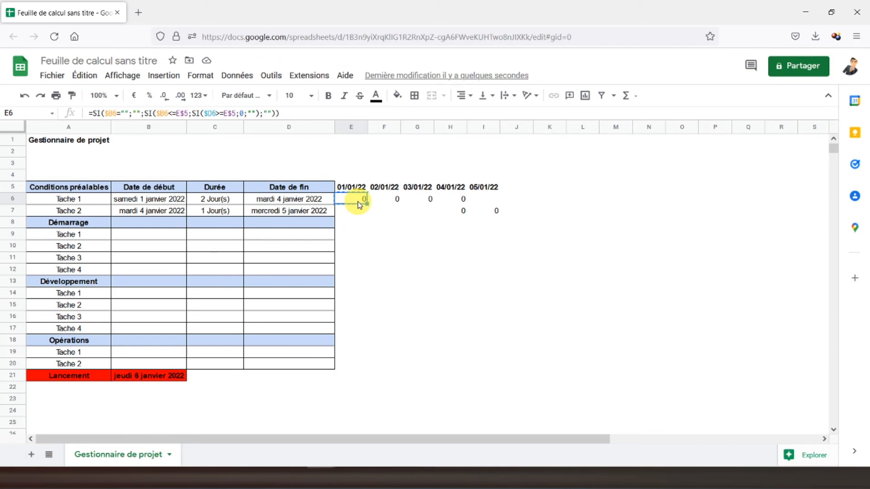
{"action": "key", "text": "ctrl+shift+Right"}
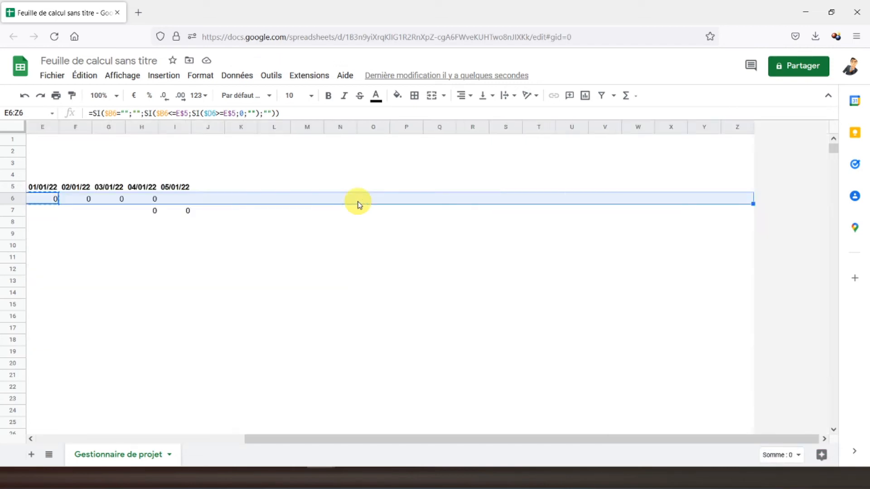
{"action": "key", "text": "shift+Down"}
{"action": "key", "text": "shift+Down"}
{"action": "key", "text": "shift+Down"}
{"action": "key", "text": "shift+Down"}
{"action": "key", "text": "shift+Down"}
{"action": "key", "text": "shift+Down"}
{"action": "key", "text": "shift+Down"}
{"action": "key", "text": "shift+Down"}
{"action": "key", "text": "shift+Down"}
{"action": "key", "text": "shift+Down"}
{"action": "key", "text": "shift+Down"}
{"action": "key", "text": "shift+Down"}
{"action": "key", "text": "shift+Down"}
{"action": "key", "text": "shift+Down"}
{"action": "key", "text": "shift+Down"}
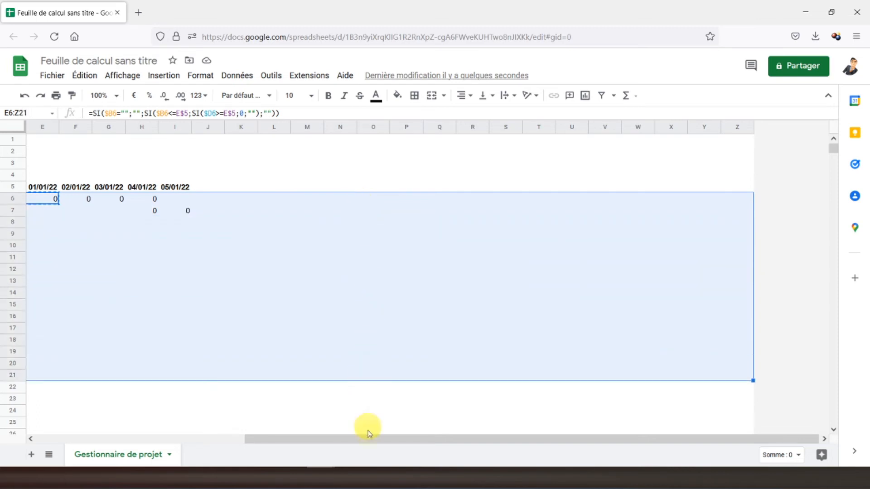
{"action": "left_click_drag", "start_coordinate": [385, 442], "coordinate": [317, 442]}
{"action": "key", "text": "ctrl+v"}
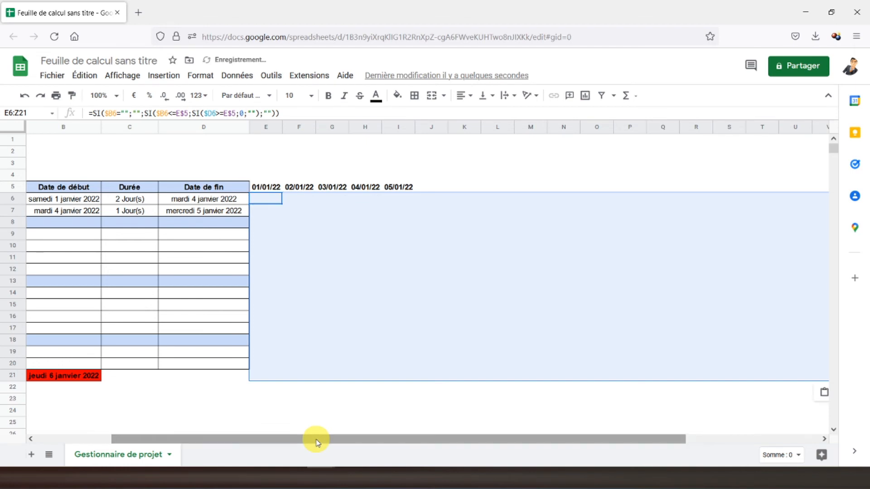
Clear the copied formulas from the Lancement row, E21:Z21
{"action": "left_click", "coordinate": [267, 377]}
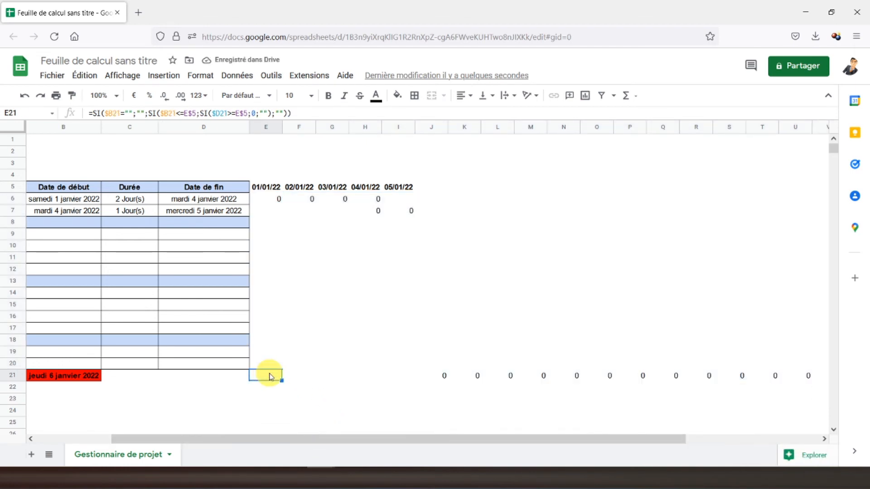
{"action": "key", "text": "ctrl+shift+Right"}
{"action": "key", "text": "Delete"}
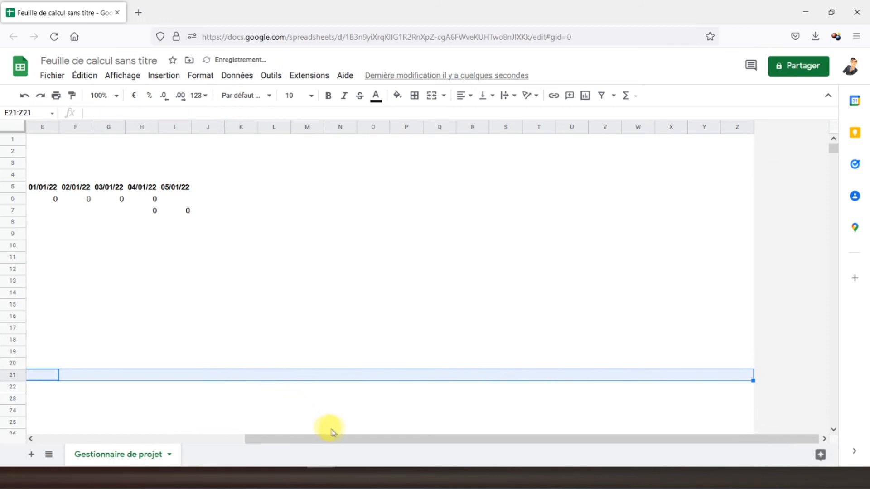
{"action": "left_click_drag", "start_coordinate": [345, 439], "coordinate": [101, 438]}
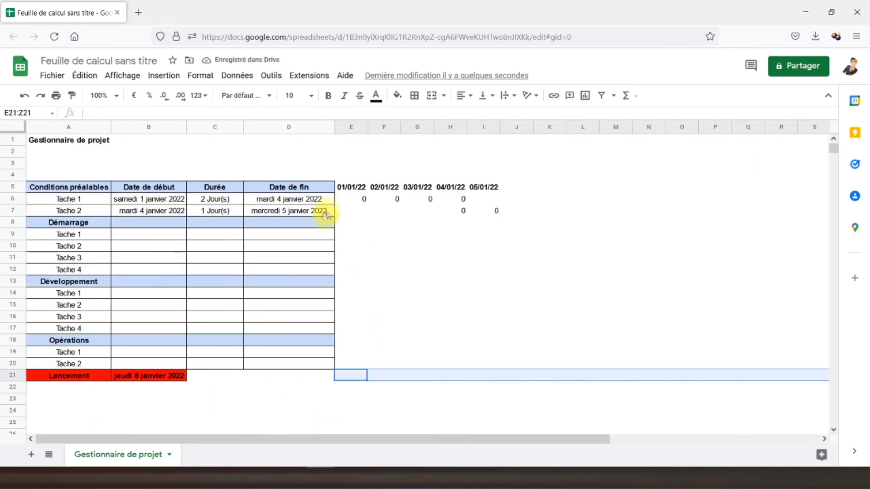
Center the timeline dates across E5:Z5 horizontally
{"action": "left_click", "coordinate": [346, 199]}
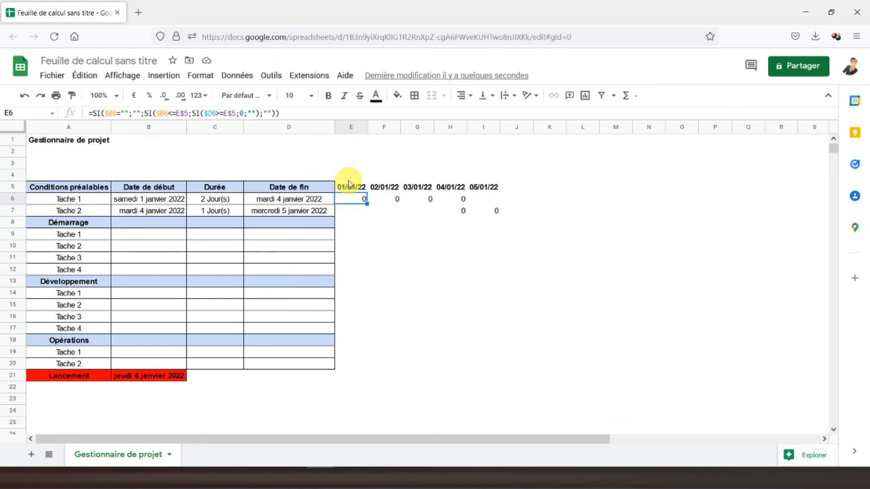
{"action": "left_click", "coordinate": [346, 188]}
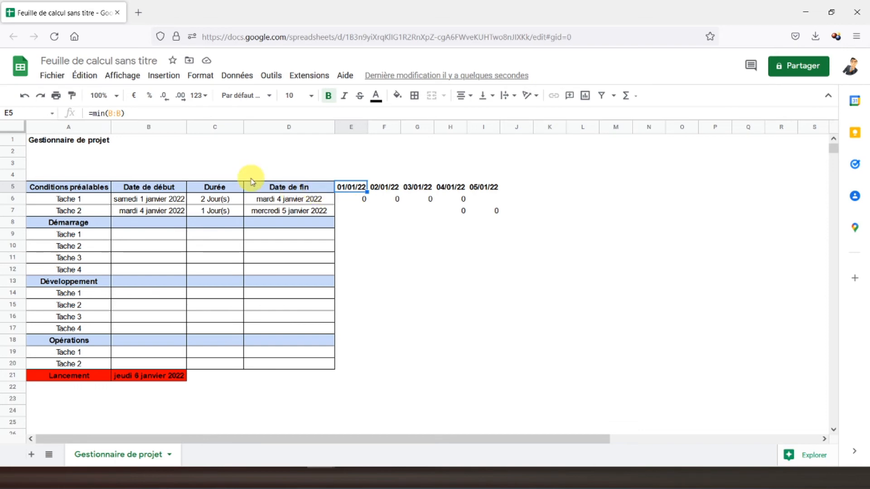
{"action": "key", "text": "ctrl+shift+Right"}
{"action": "key", "text": "ctrl+shift+Right"}
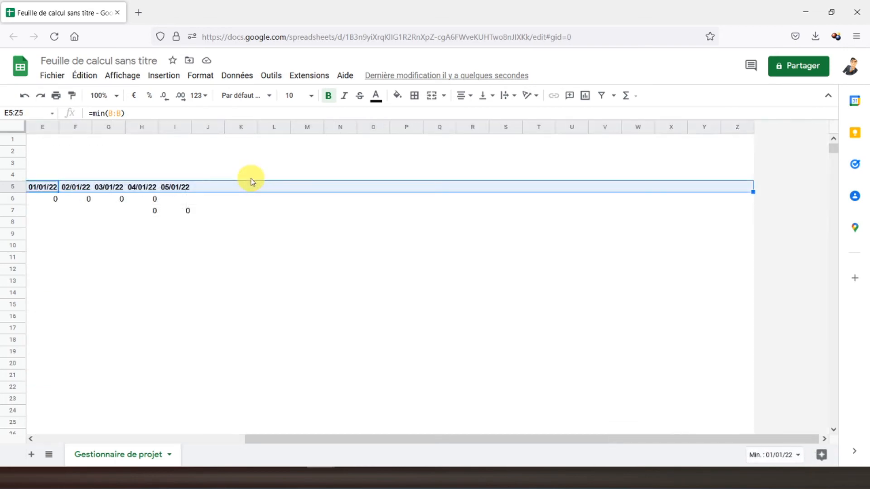
{"action": "left_click_drag", "start_coordinate": [435, 439], "coordinate": [213, 437]}
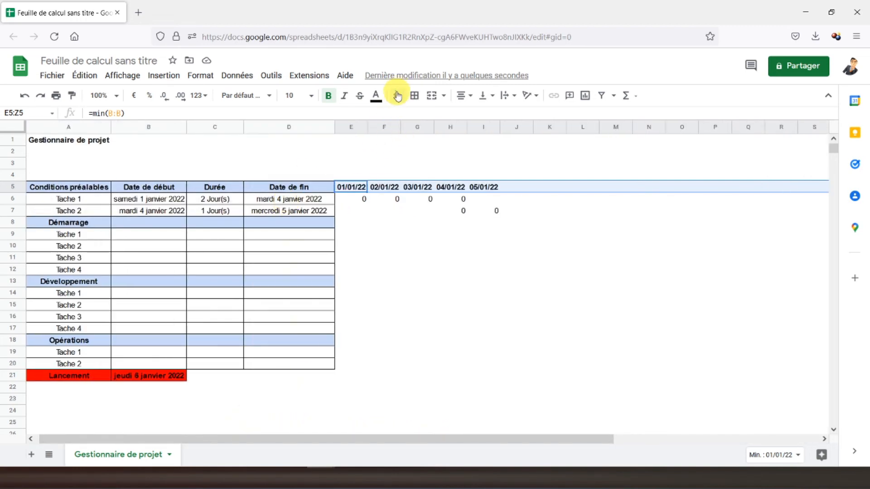
{"action": "left_click", "coordinate": [463, 96]}
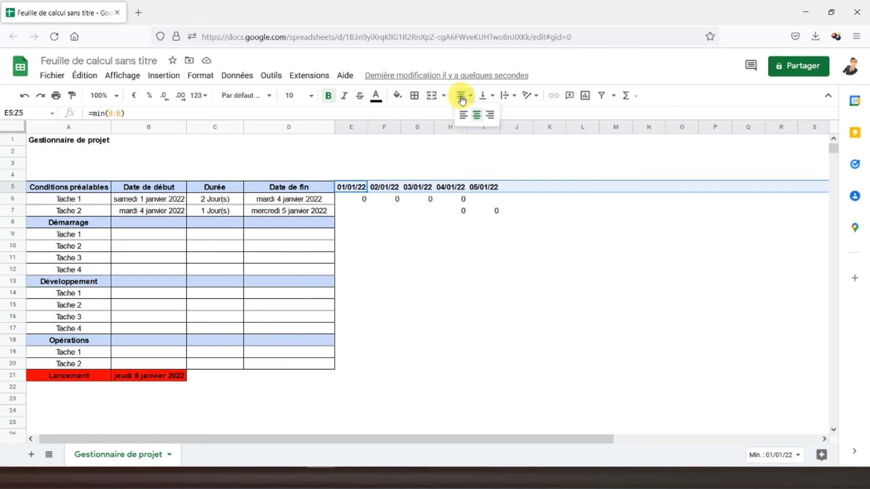
{"action": "left_click", "coordinate": [476, 116]}
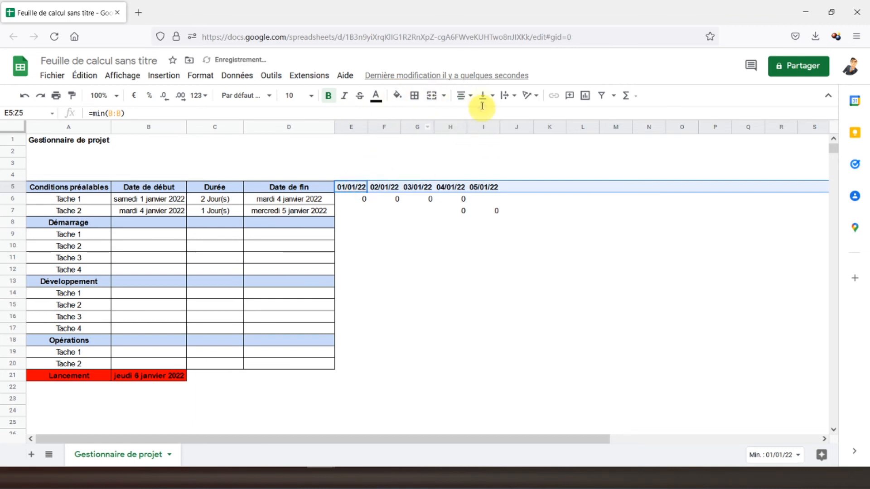
{"action": "left_click", "coordinate": [469, 98]}
{"action": "left_click", "coordinate": [477, 117]}
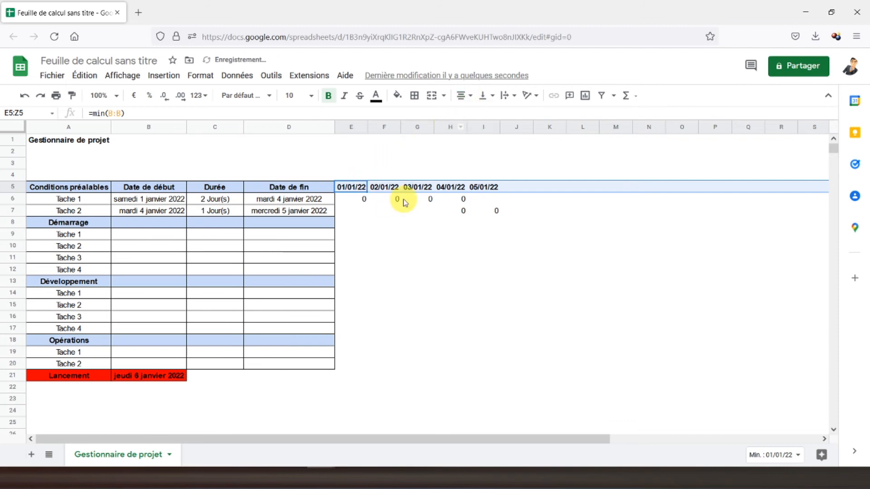
Set up a conditional formatting rule on E5:Z5 that gives non-empty cells a light blue fill with black text
{"action": "left_click", "coordinate": [195, 84]}
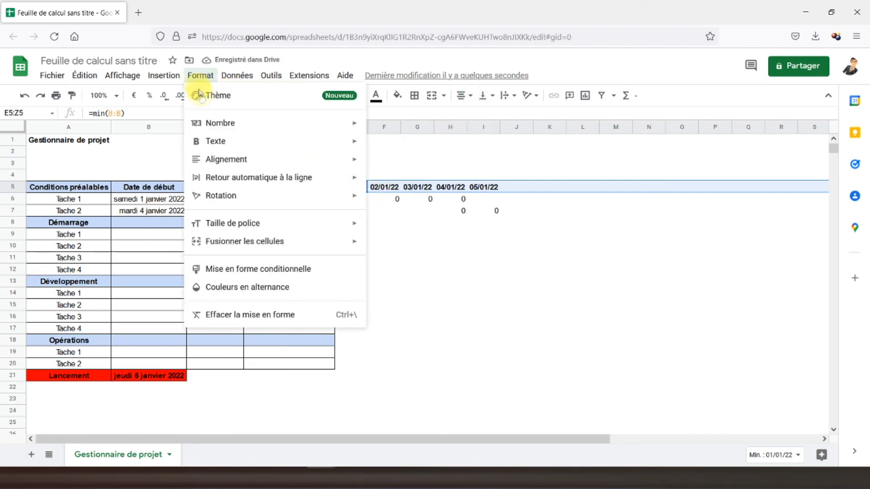
{"action": "left_click", "coordinate": [242, 271]}
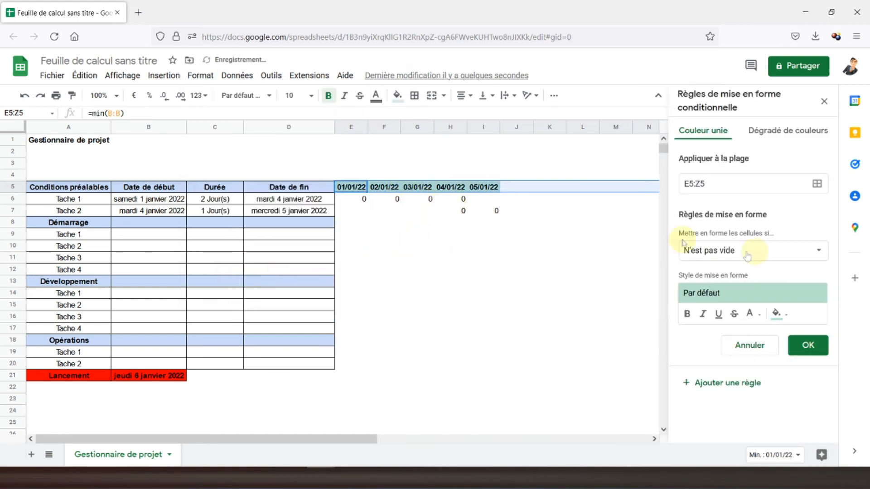
{"action": "left_click", "coordinate": [765, 291]}
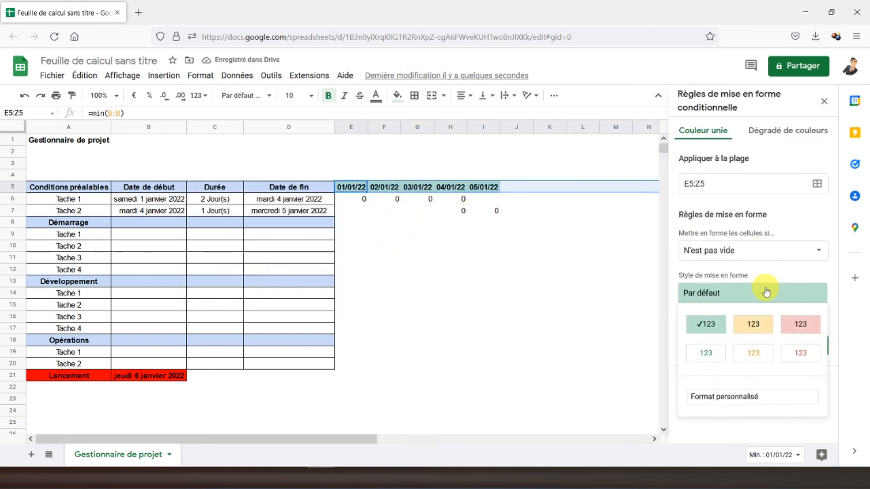
{"action": "left_click", "coordinate": [766, 290]}
{"action": "left_click", "coordinate": [776, 316]}
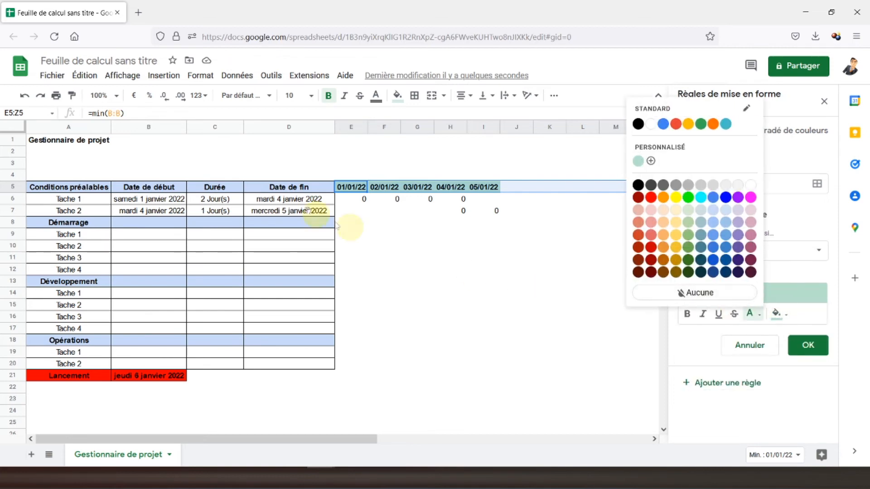
{"action": "left_click", "coordinate": [726, 215]}
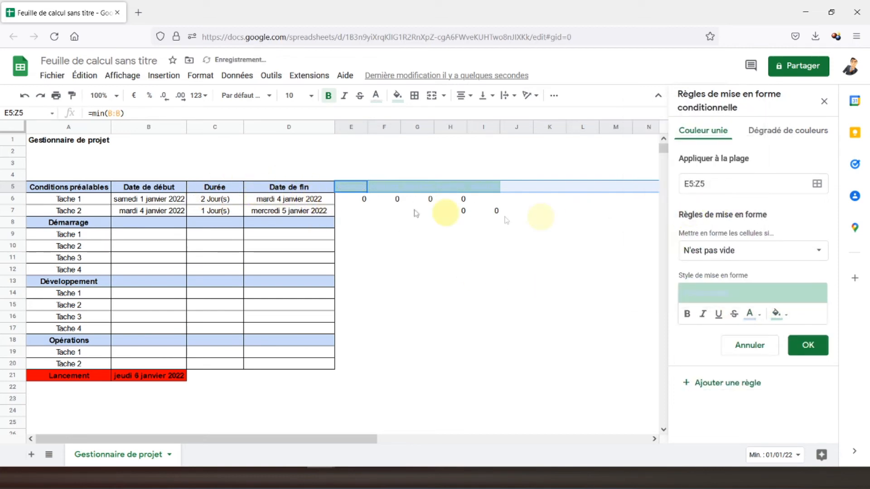
{"action": "left_click", "coordinate": [750, 314]}
{"action": "left_click", "coordinate": [638, 124]}
{"action": "left_click", "coordinate": [776, 314]}
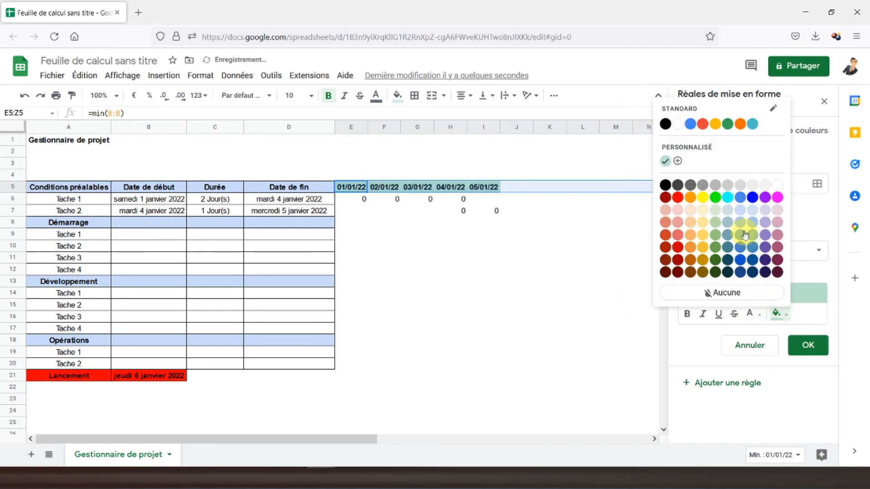
{"action": "left_click", "coordinate": [740, 209]}
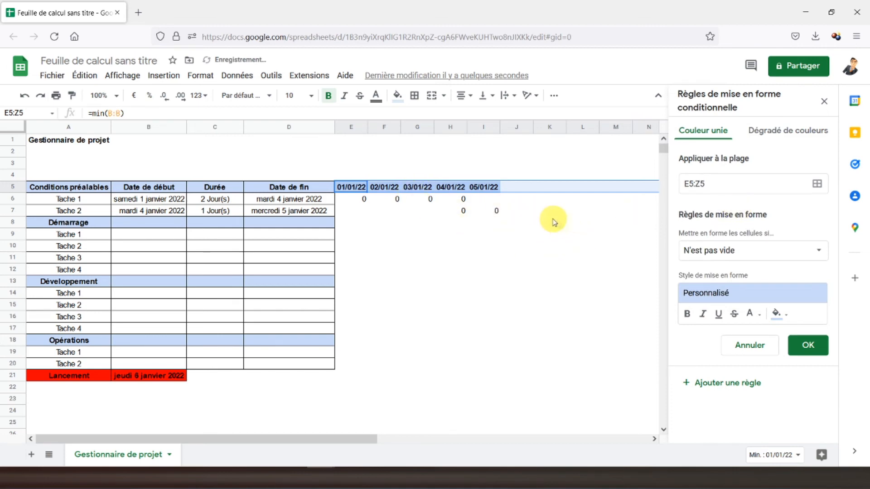
{"action": "left_click", "coordinate": [517, 210]}
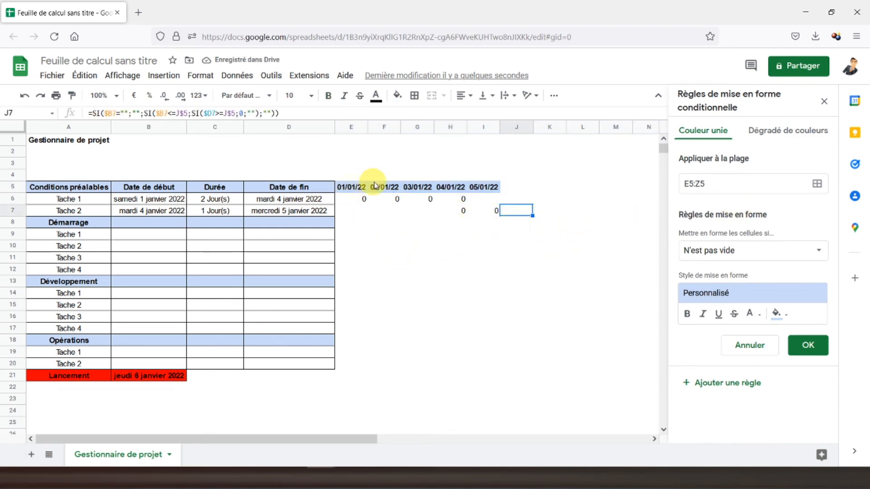
Apply white, medium-thickness borders to all the timeline date cells E5:Z5
{"action": "left_click", "coordinate": [351, 187]}
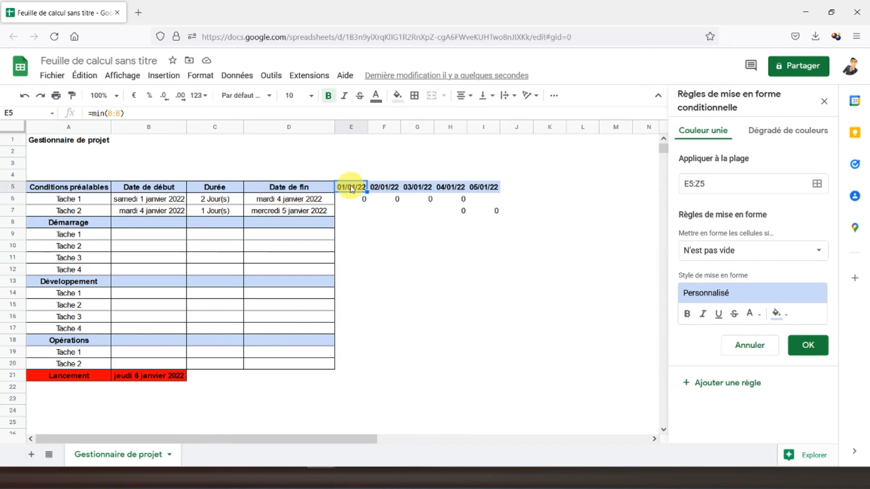
{"action": "key", "text": "ctrl+shift+Right"}
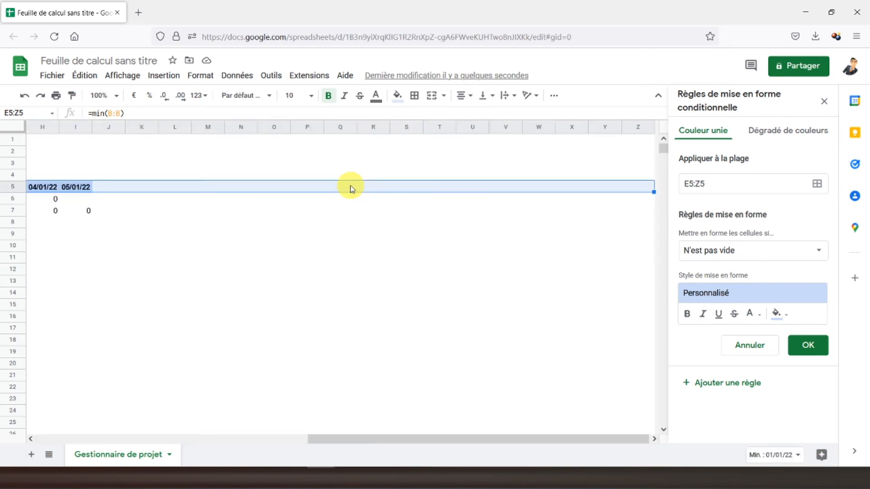
{"action": "left_click", "coordinate": [414, 95]}
{"action": "left_click", "coordinate": [425, 119]}
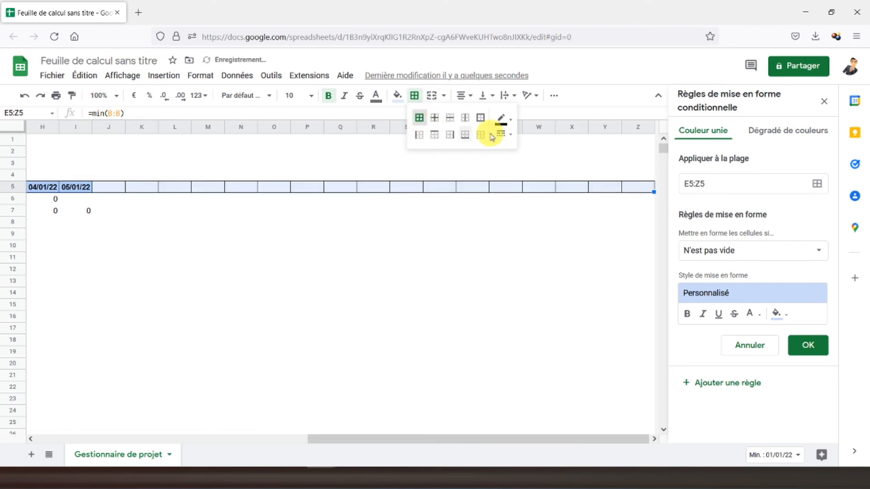
{"action": "left_click", "coordinate": [509, 122]}
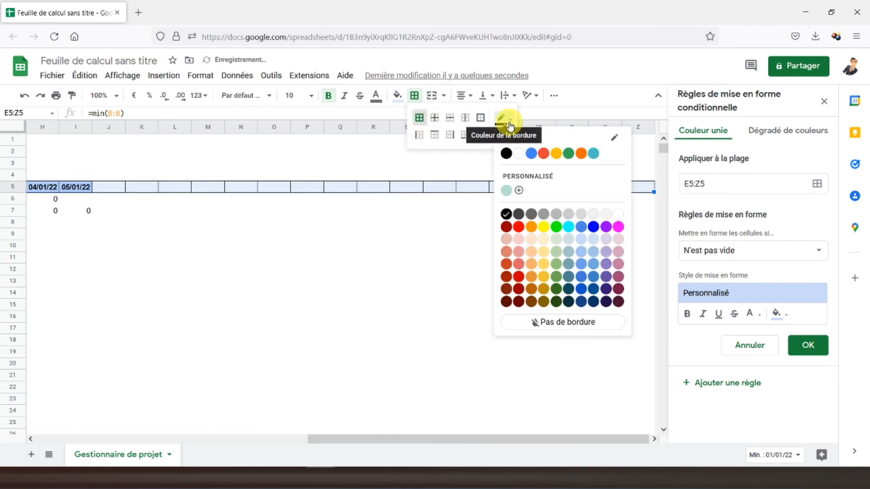
{"action": "left_click", "coordinate": [515, 153]}
{"action": "left_click", "coordinate": [504, 134]}
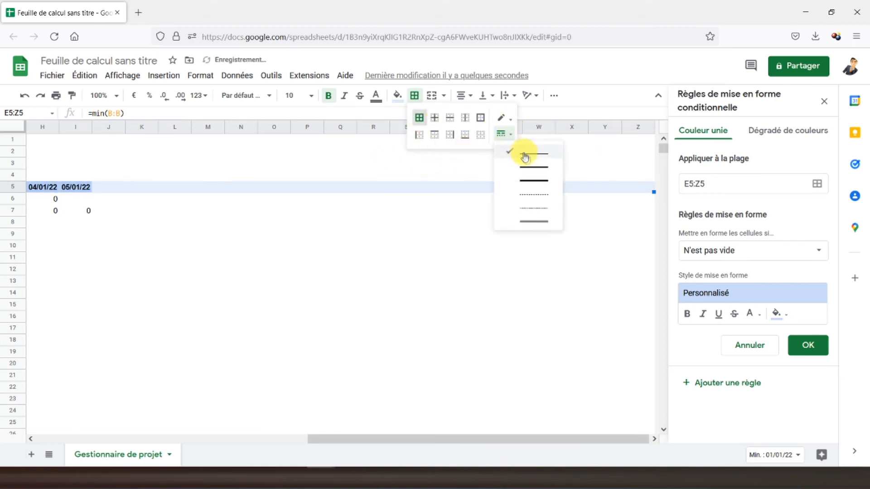
{"action": "left_click", "coordinate": [528, 166]}
{"action": "left_click_drag", "start_coordinate": [408, 437], "coordinate": [173, 436]}
{"action": "left_click", "coordinate": [352, 211]}
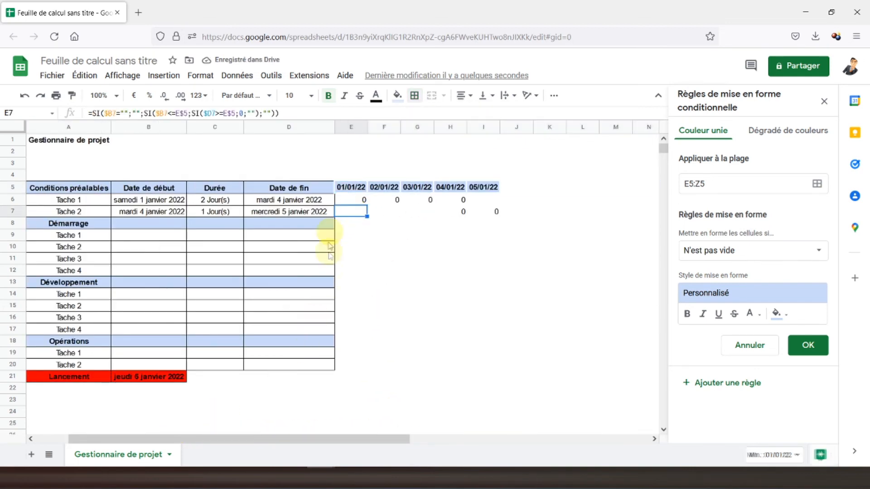
Select the timeline grid E6:Z20, from the first task row down to the last Opérations task
{"action": "left_click", "coordinate": [357, 199]}
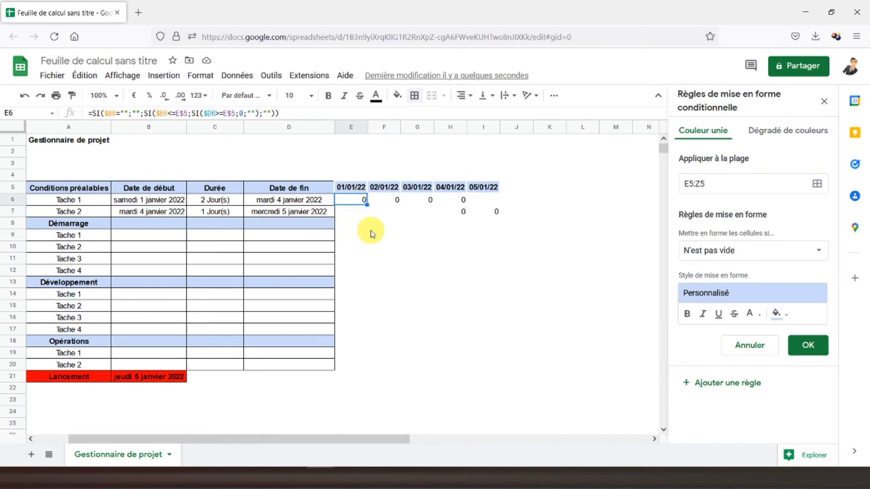
{"action": "key", "text": "shift+Down"}
{"action": "key", "text": "shift+Down"}
{"action": "key", "text": "shift+Down"}
{"action": "key", "text": "shift+Down"}
{"action": "key", "text": "shift+Down"}
{"action": "key", "text": "shift+Down"}
{"action": "key", "text": "shift+Down"}
{"action": "key", "text": "shift+Down"}
{"action": "key", "text": "shift+Down"}
{"action": "key", "text": "shift+Down"}
{"action": "key", "text": "shift+Down"}
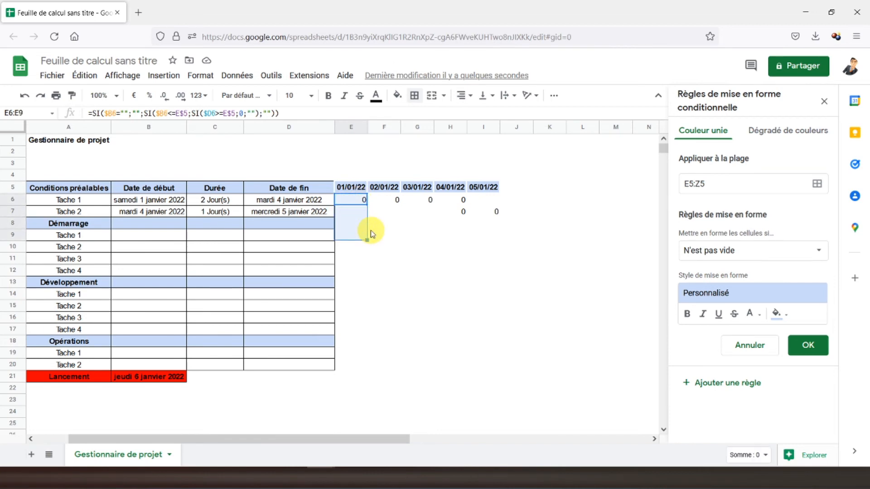
{"action": "key", "text": "shift+Down"}
{"action": "key", "text": "shift+Down"}
{"action": "key", "text": "shift+Down"}
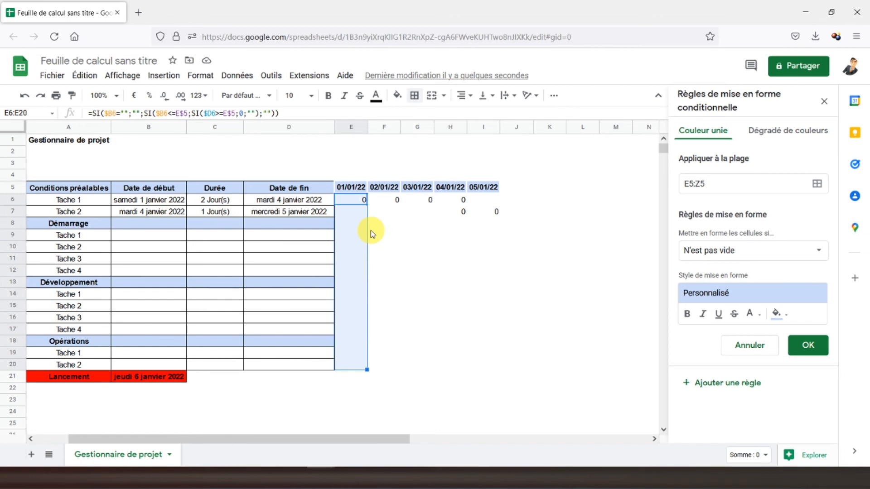
{"action": "key", "text": "ctrl+shift+Right"}
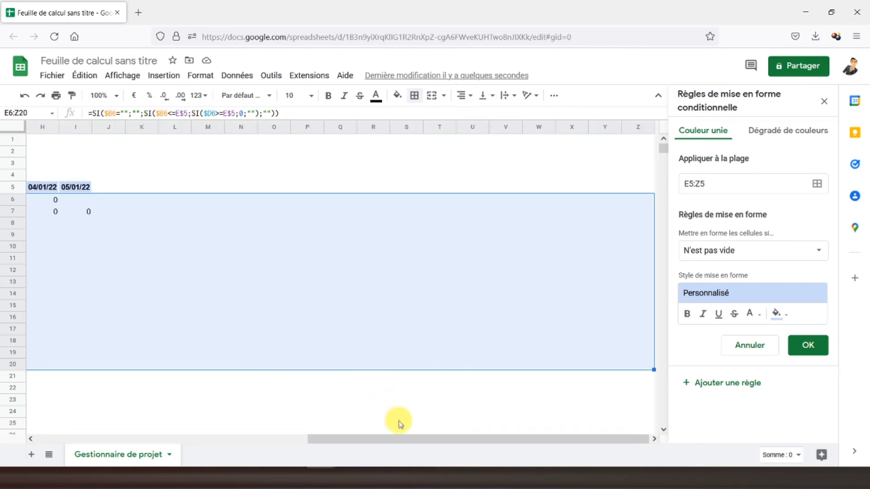
{"action": "left_click_drag", "start_coordinate": [402, 439], "coordinate": [127, 438]}
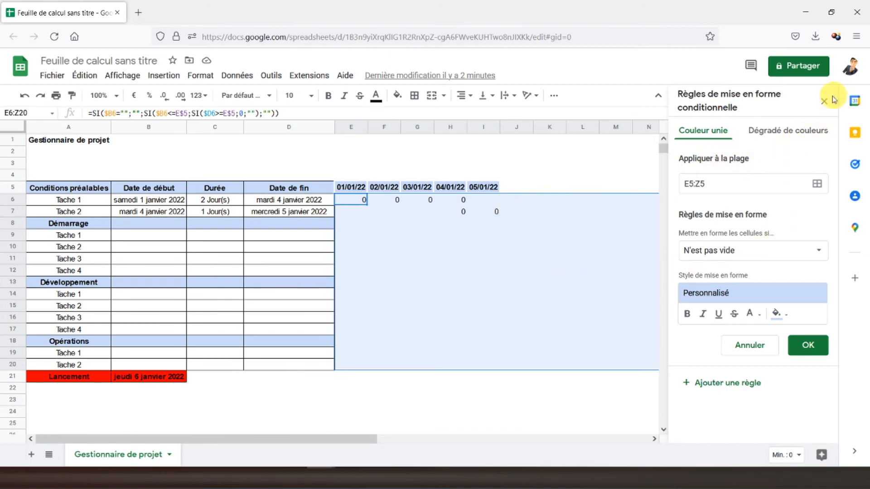
Close the E5:Z5 rule and add a conditional formatting rule on E6:Z20 giving non-empty cells bright blue fill and matching blue text
{"action": "left_click", "coordinate": [733, 385]}
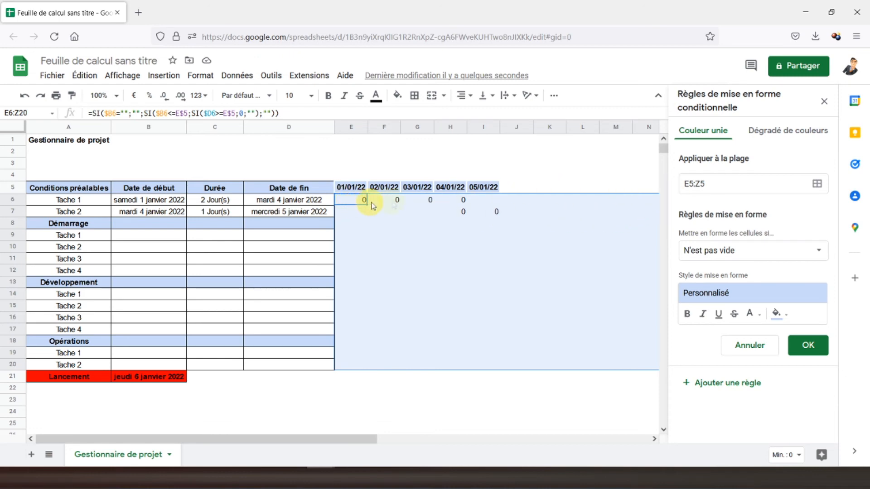
{"action": "left_click", "coordinate": [689, 184]}
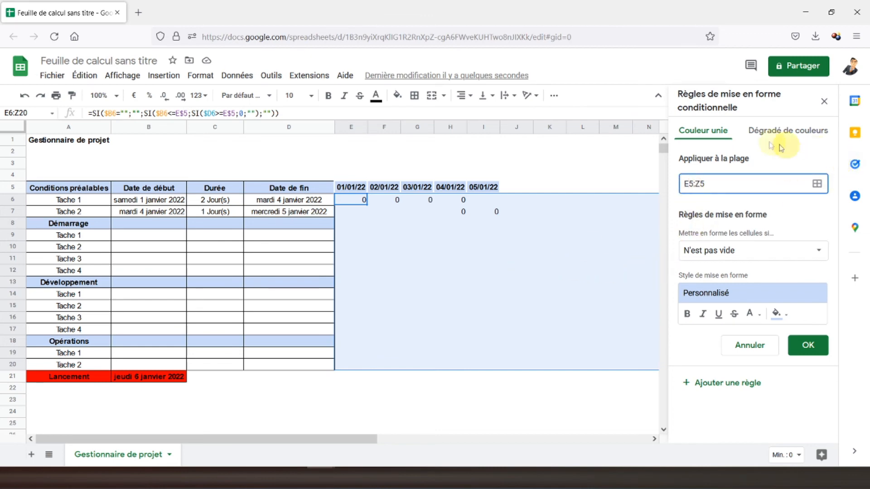
{"action": "left_click", "coordinate": [824, 102]}
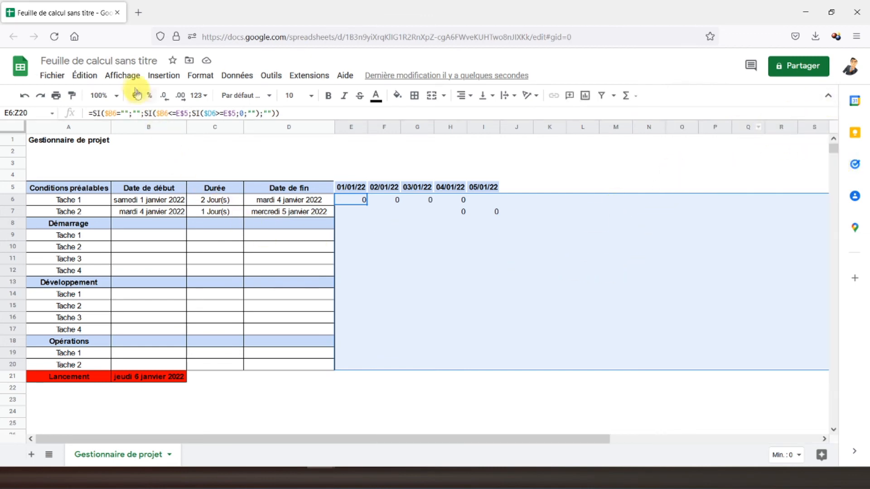
{"action": "left_click", "coordinate": [200, 75]}
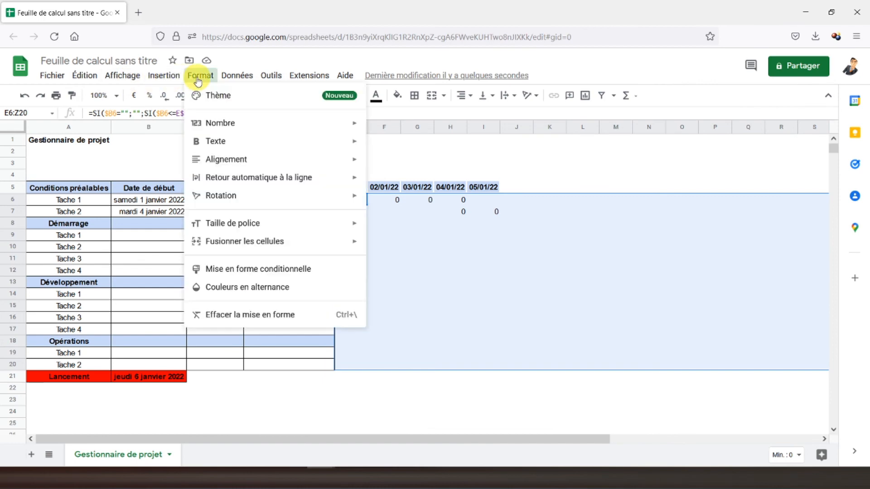
{"action": "left_click", "coordinate": [247, 269]}
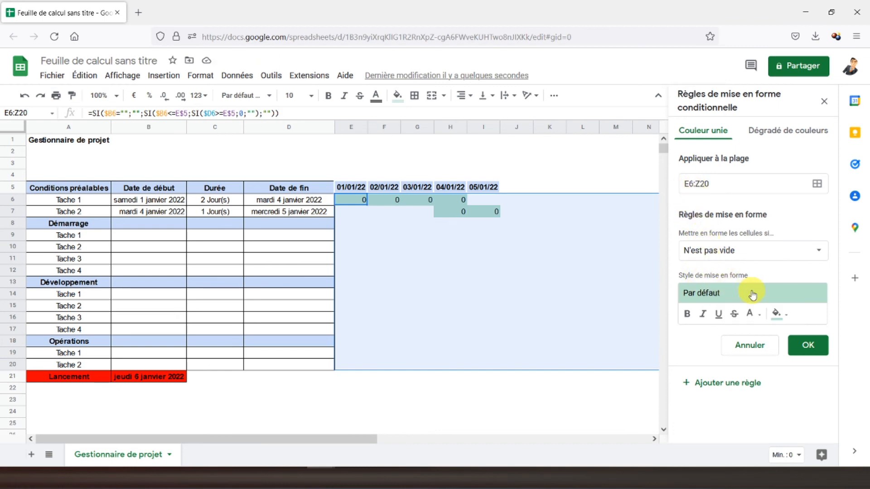
{"action": "left_click", "coordinate": [788, 322]}
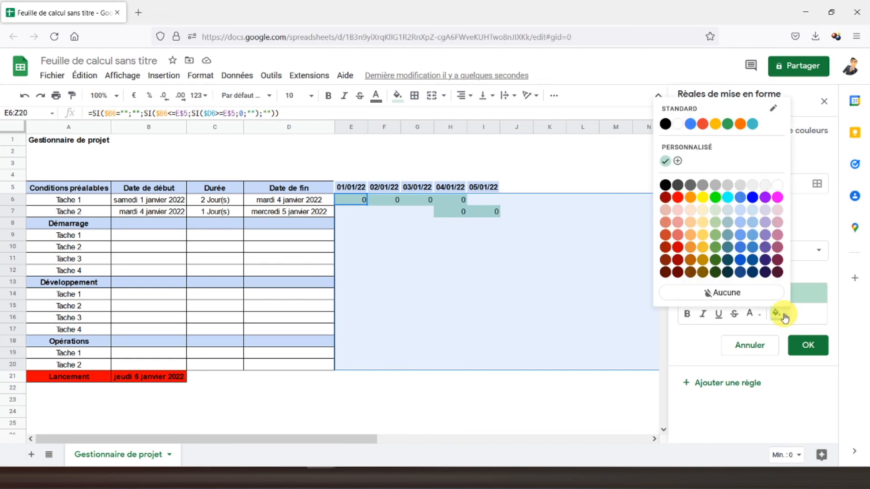
{"action": "left_click", "coordinate": [755, 201]}
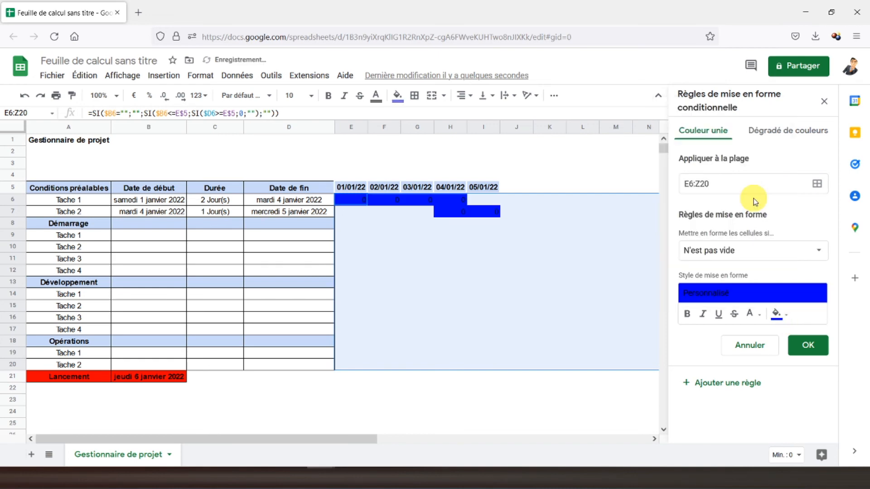
{"action": "left_click", "coordinate": [749, 314]}
{"action": "left_click", "coordinate": [725, 198]}
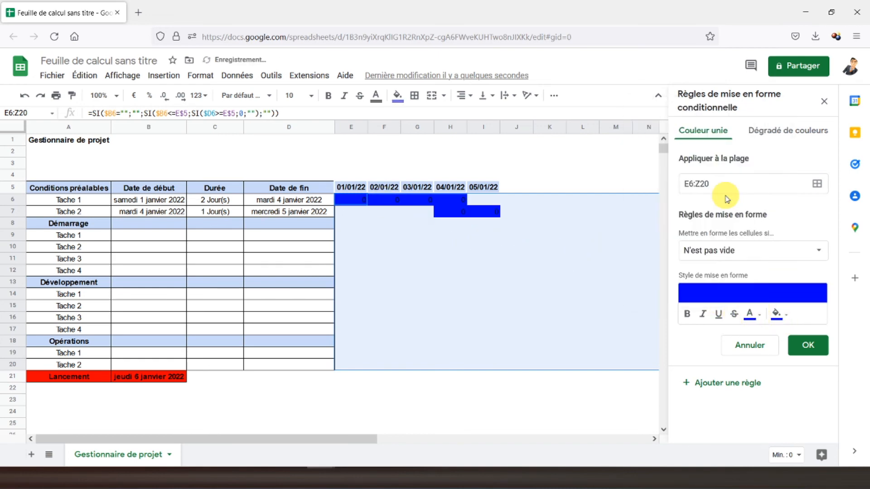
{"action": "left_click", "coordinate": [813, 352]}
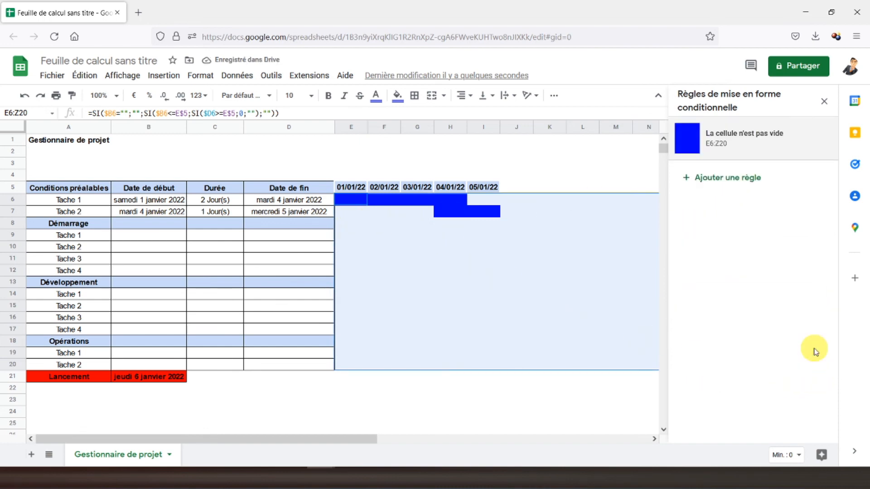
Close the conditional formatting rules and give Démarrage Tache 1 a start date of 05/01/2022 and a duration of 2
{"action": "left_click", "coordinate": [824, 103]}
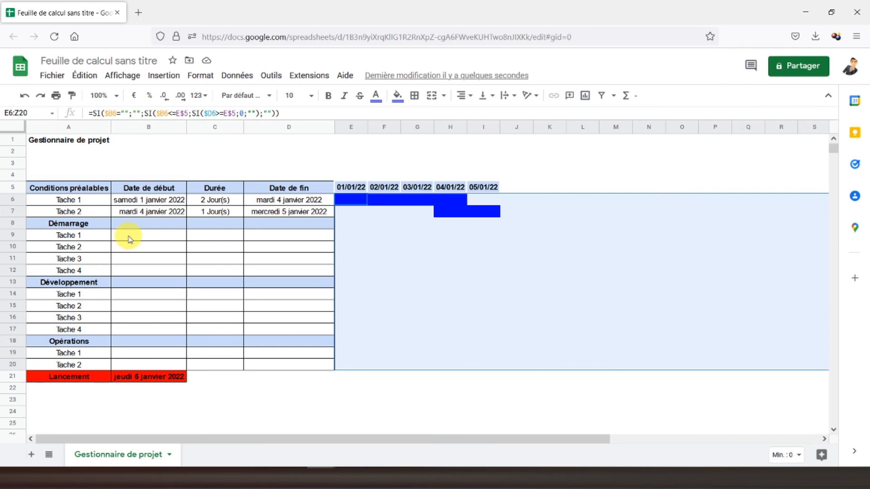
{"action": "left_click", "coordinate": [130, 239]}
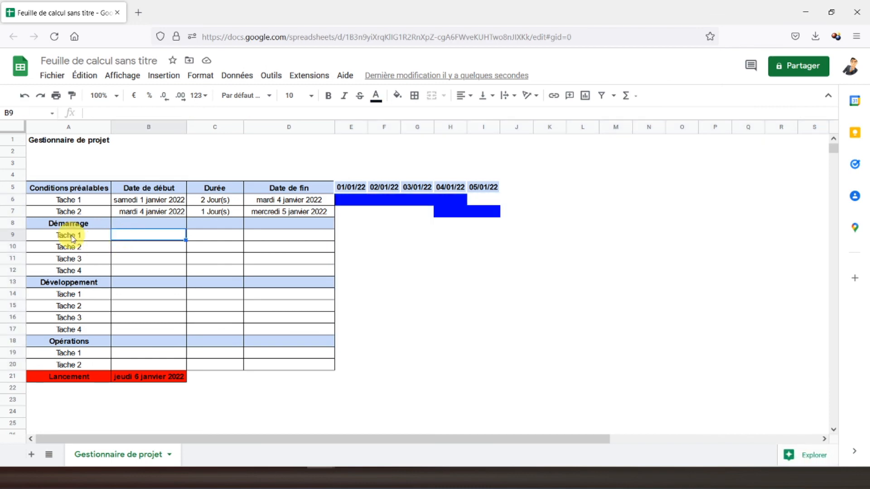
{"action": "type", "text": "05/01/2022"}
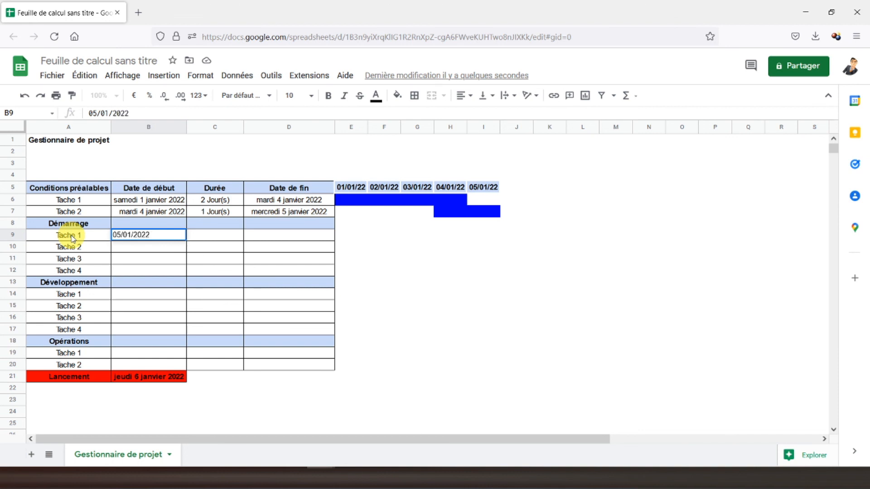
{"action": "key", "text": "Tab"}
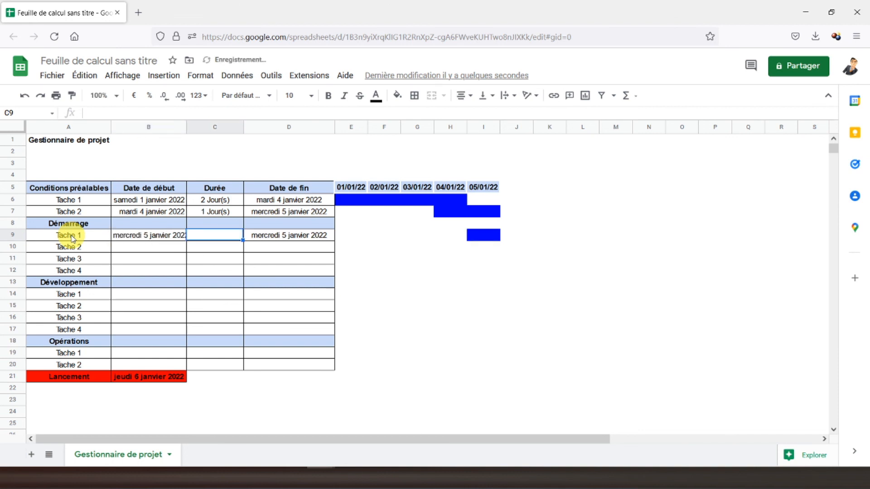
{"action": "type", "text": "2"}
{"action": "key", "text": "Return"}
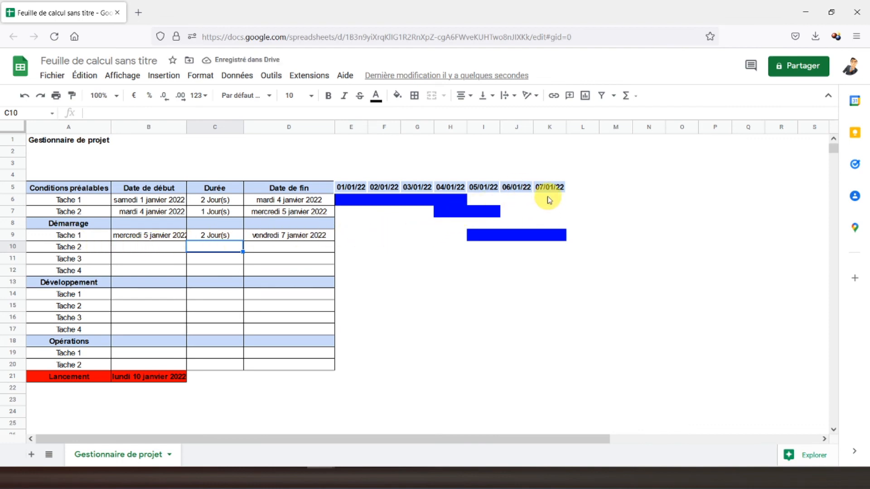
Fit column B to its contents and give Démarrage Tache 2 a start date of 07/01/2022 and a duration of 1
{"action": "double_click", "coordinate": [185, 127]}
{"action": "left_click", "coordinate": [145, 248]}
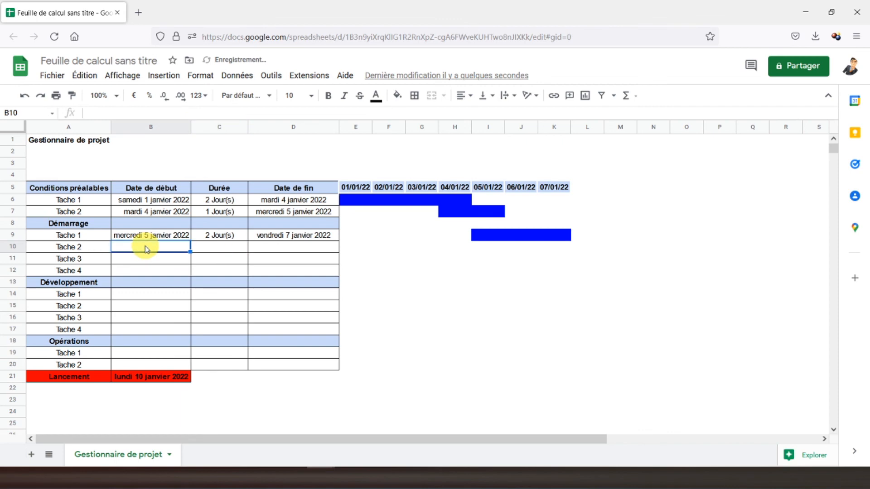
{"action": "type", "text": "07"}
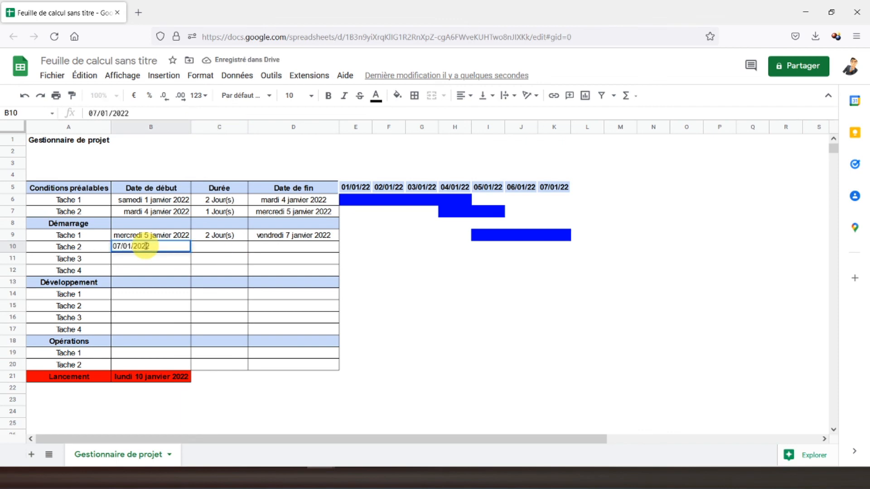
{"action": "type", "text": "/01/2022"}
{"action": "key", "text": "Tab"}
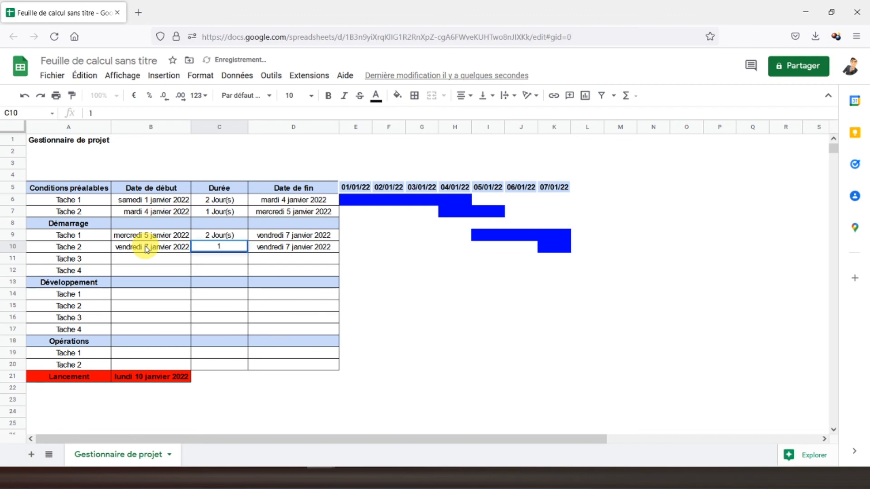
{"action": "key", "text": "Return"}
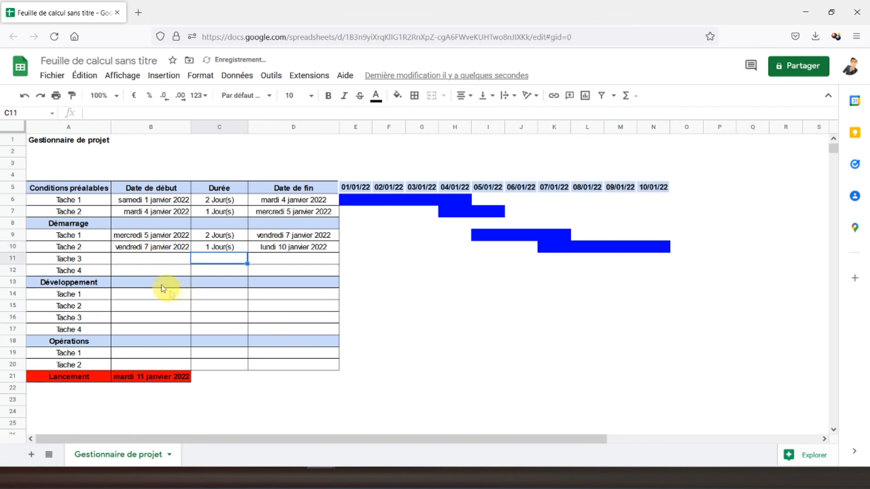
Check Démarrage Tache 2's start and end dates, and give Tache 3 a start date of 10/01/2022 and a duration of 4
{"action": "left_click", "coordinate": [254, 248]}
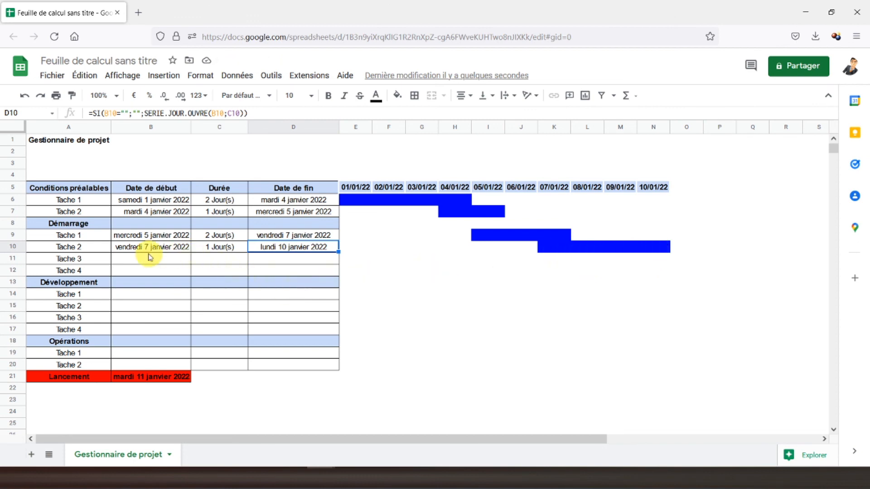
{"action": "left_click", "coordinate": [139, 250]}
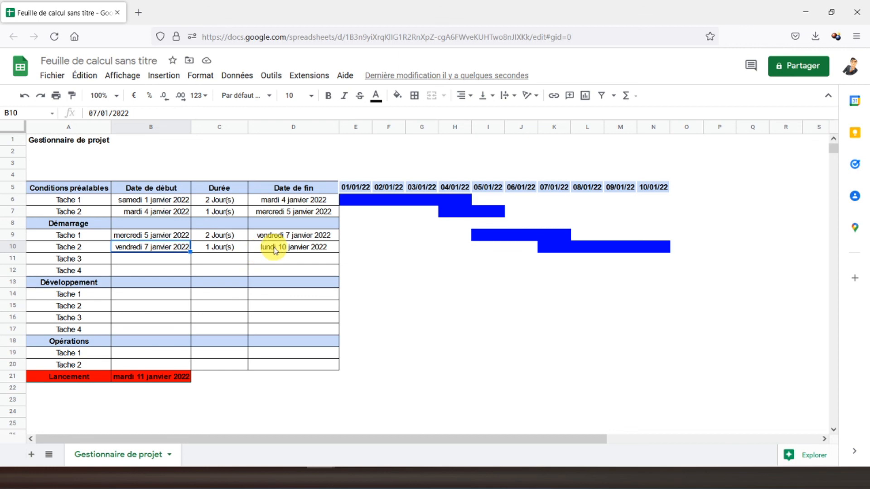
{"action": "left_click", "coordinate": [275, 251]}
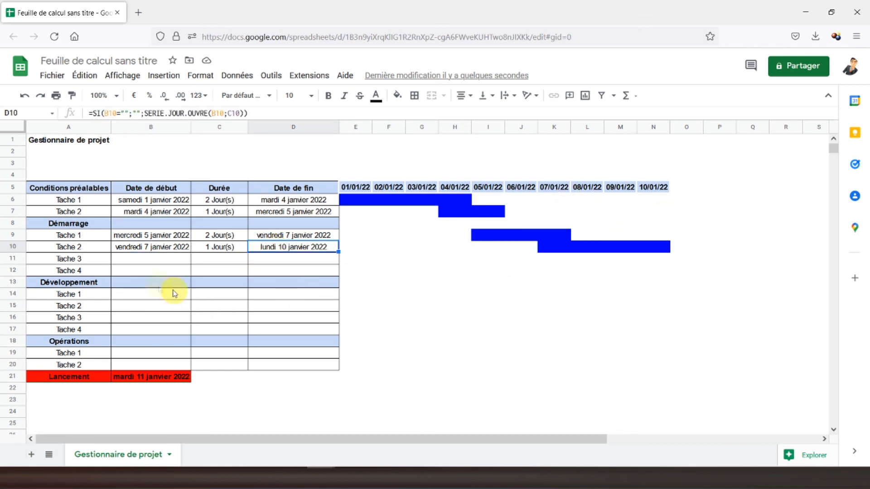
{"action": "left_click", "coordinate": [136, 261]}
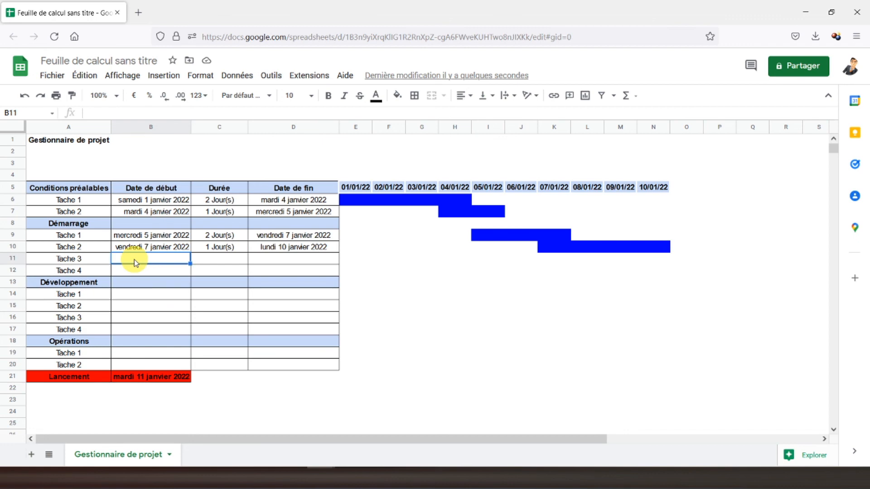
{"action": "type", "text": "10/01"}
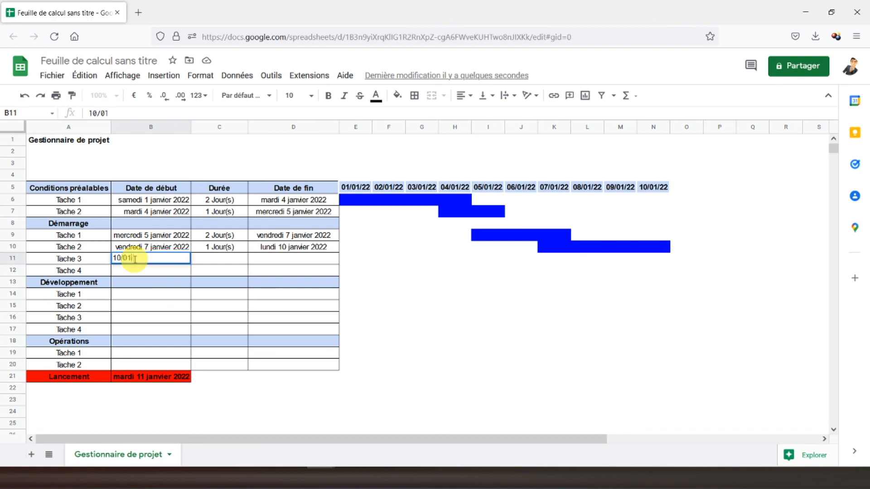
{"action": "type", "text": "/2022"}
{"action": "key", "text": "Tab"}
{"action": "type", "text": "4"}
{"action": "key", "text": "Return"}
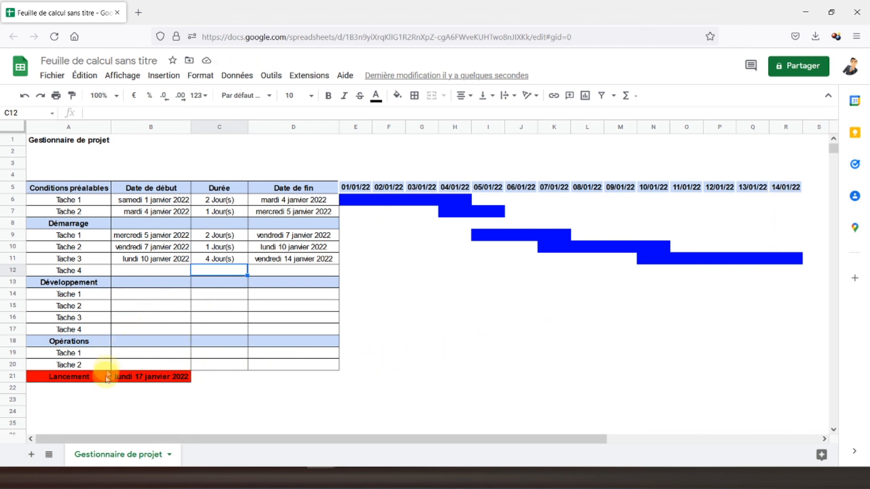
Inspect the Lancement row and its date formula in B21, and return to the title cell A1
{"action": "left_click", "coordinate": [64, 376]}
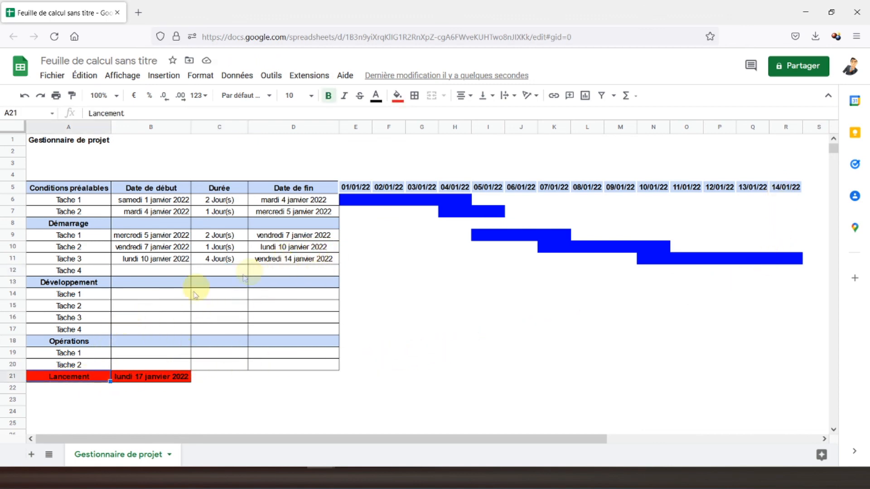
{"action": "left_click", "coordinate": [121, 382]}
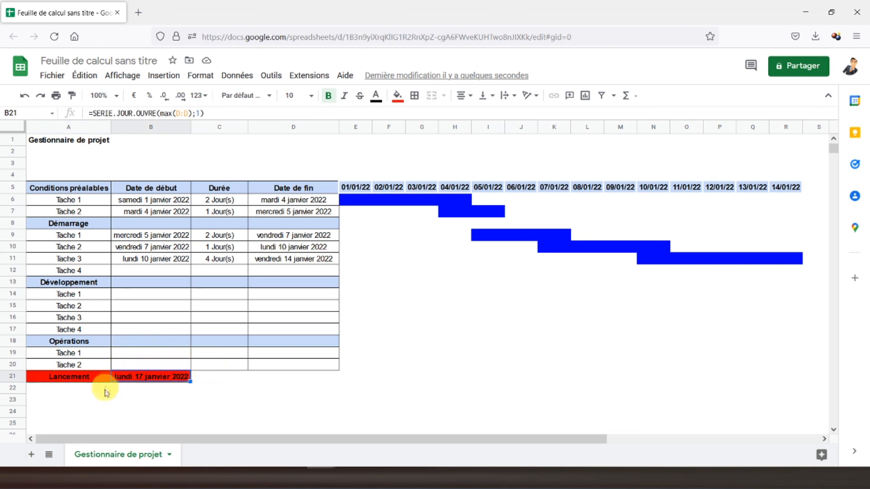
{"action": "left_click", "coordinate": [42, 144]}
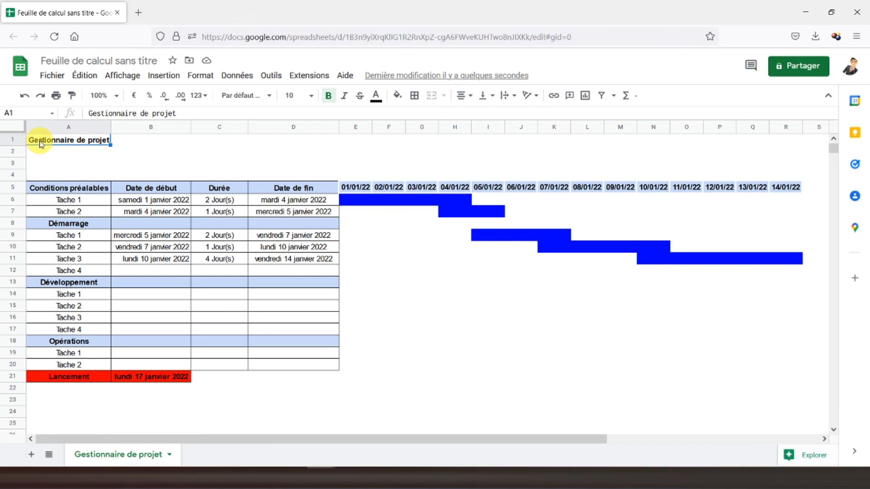